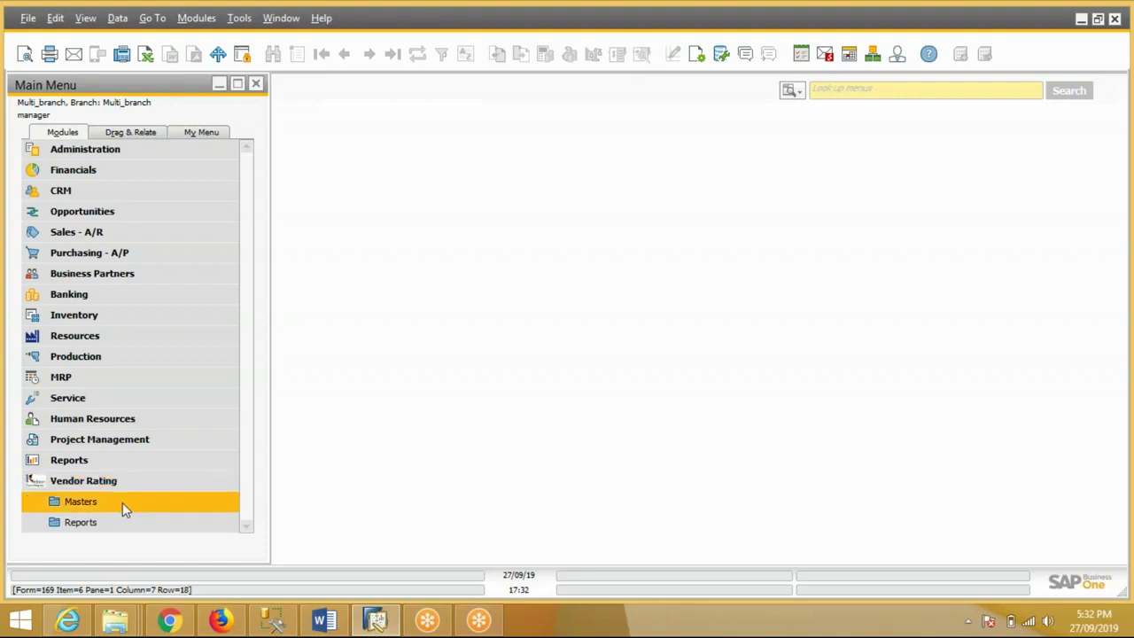
Open the Main Criteria master under Vendor Rating, review its saved records backwards from the last one, and close the form.
{"action": "left_click", "coordinate": [122, 503]}
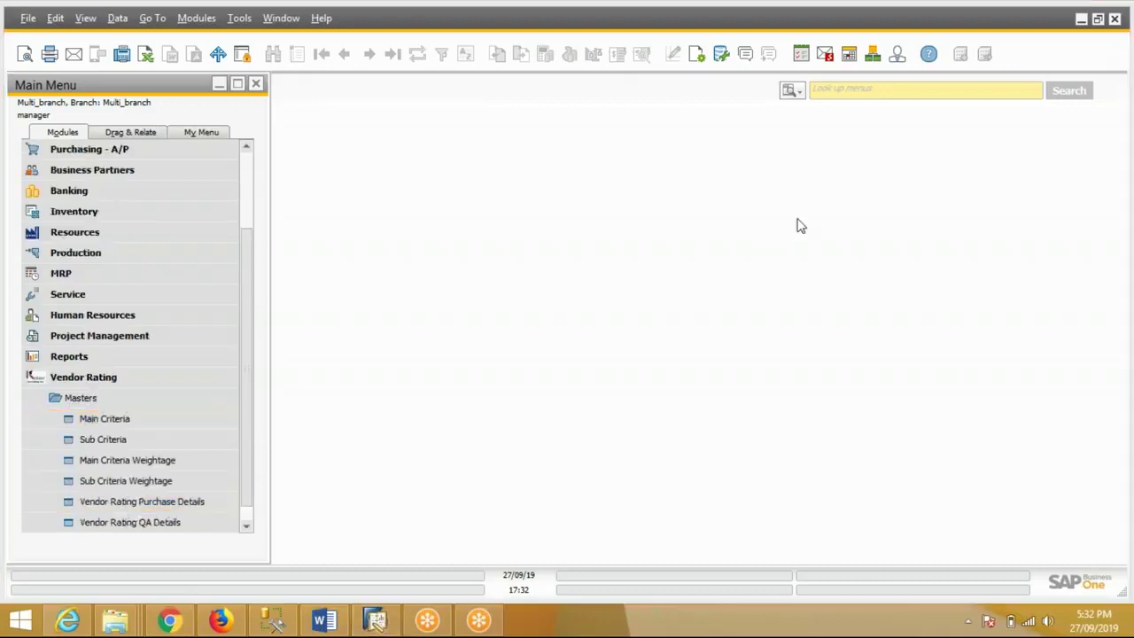
{"action": "left_click", "coordinate": [104, 419]}
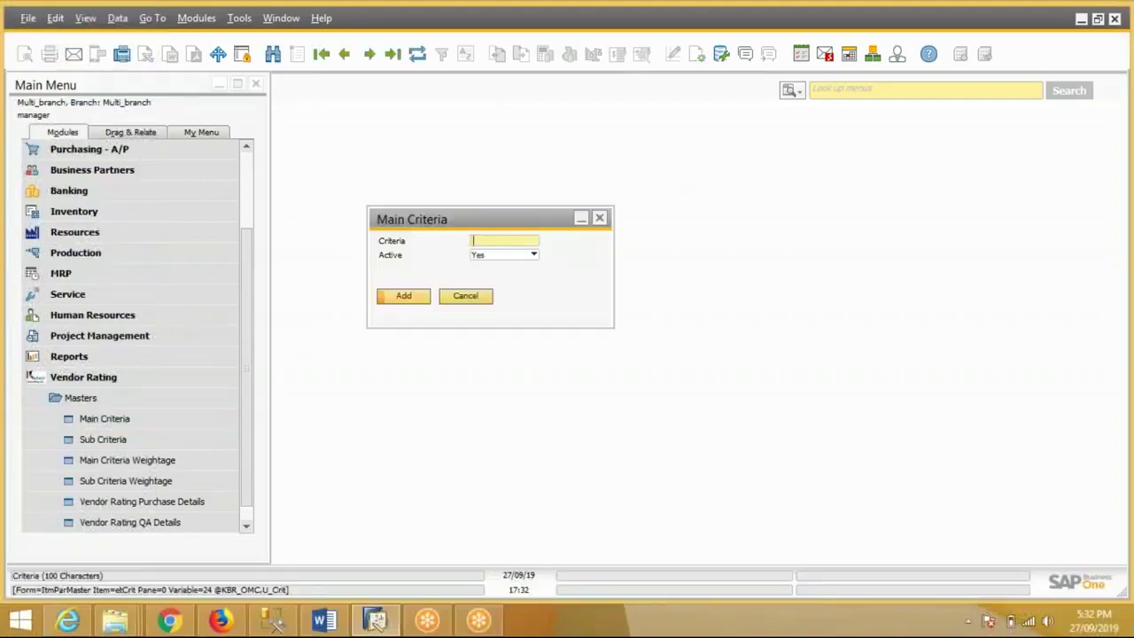
{"action": "left_click", "coordinate": [392, 57]}
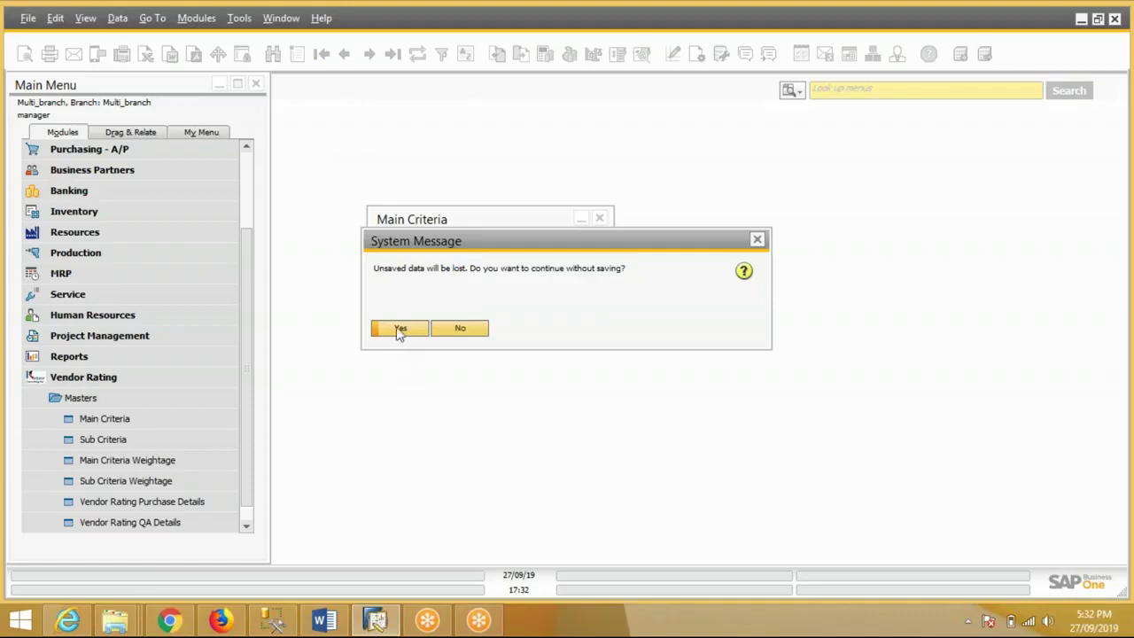
{"action": "left_click", "coordinate": [399, 328]}
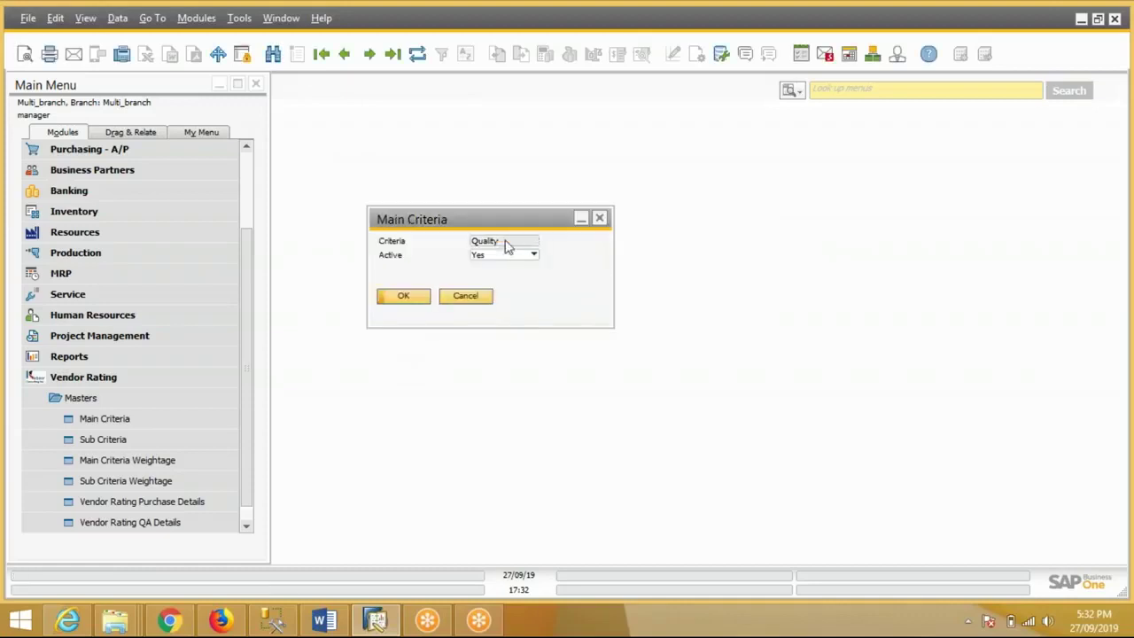
{"action": "left_click", "coordinate": [345, 54]}
{"action": "left_click", "coordinate": [344, 55]}
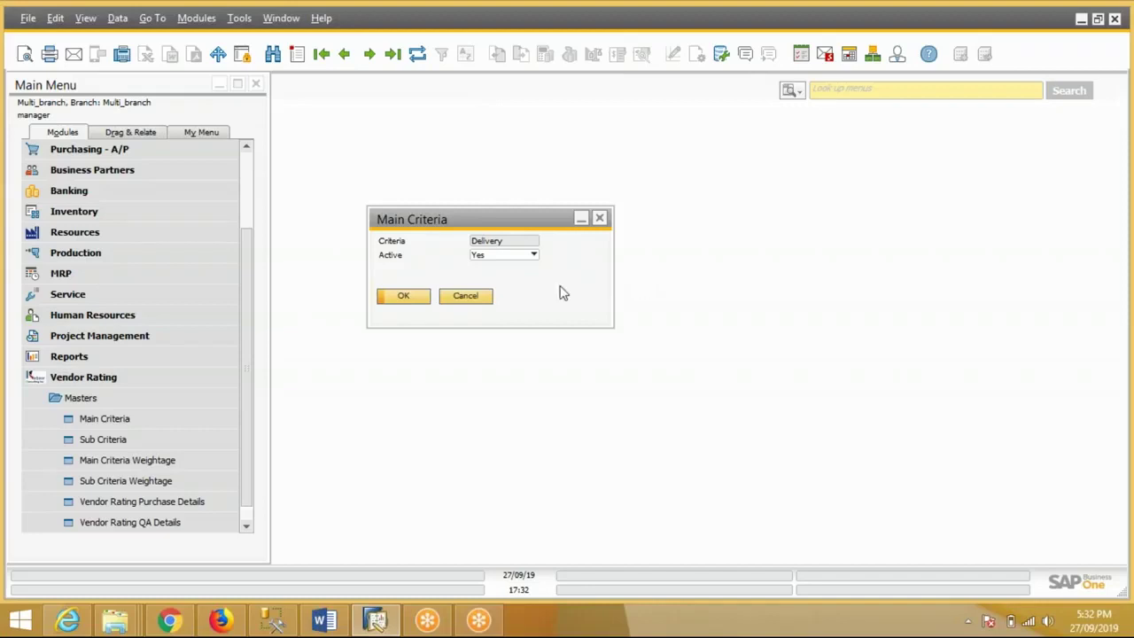
{"action": "left_click", "coordinate": [466, 296]}
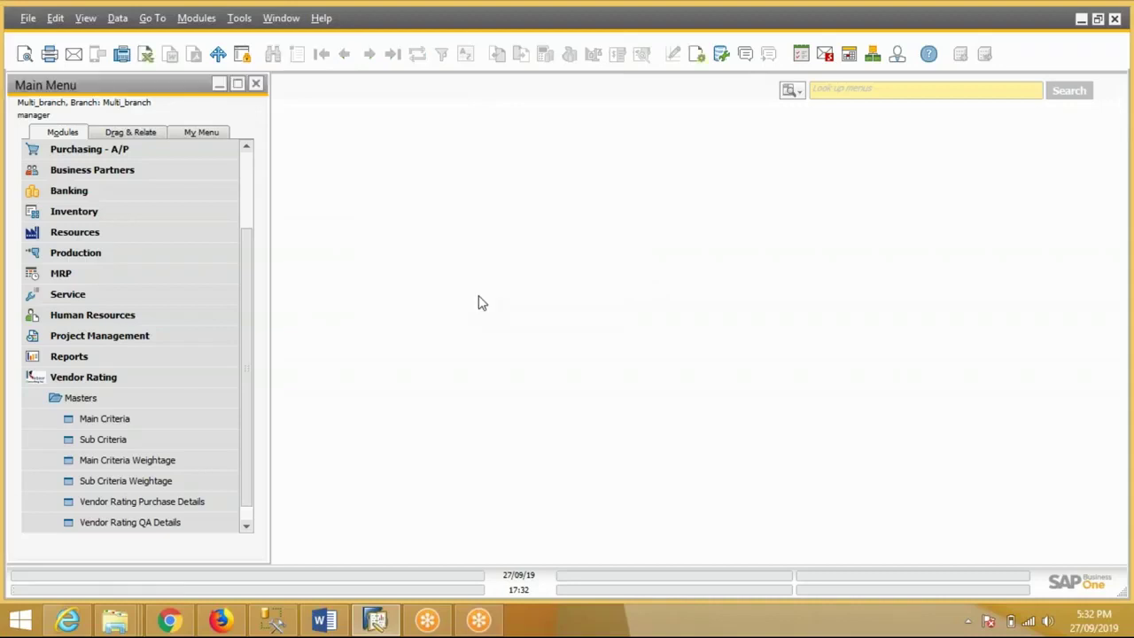
Open the Sub Criteria master, review each saved record's criteria, sub criteria and UOM backwards from the last one, and close the form.
{"action": "left_click", "coordinate": [102, 440]}
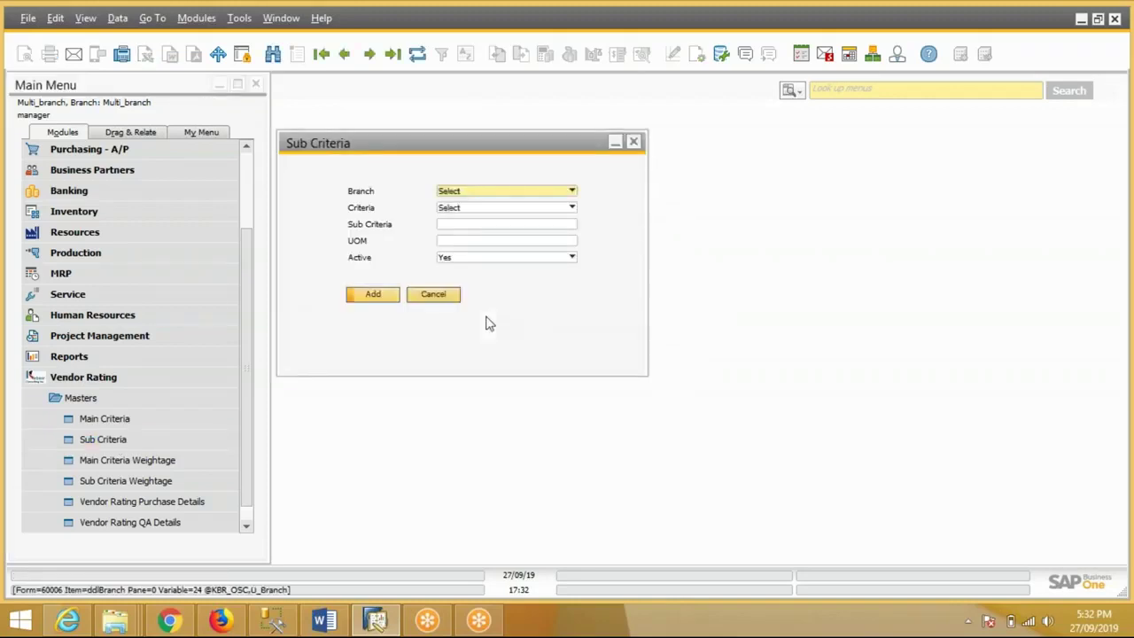
{"action": "left_click", "coordinate": [392, 54]}
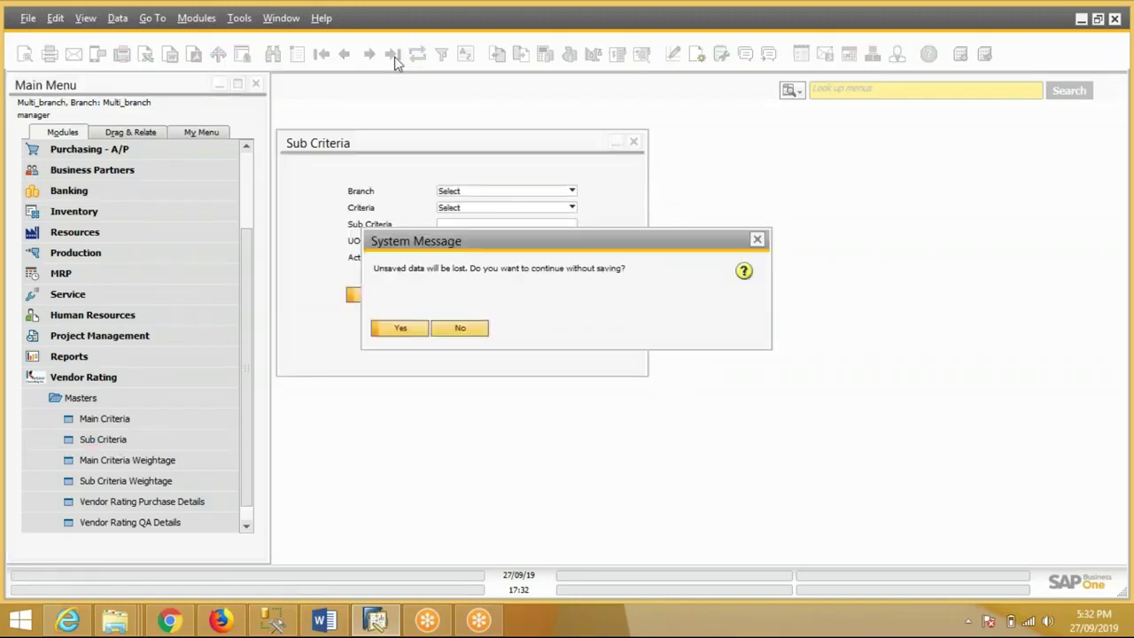
{"action": "left_click", "coordinate": [398, 329]}
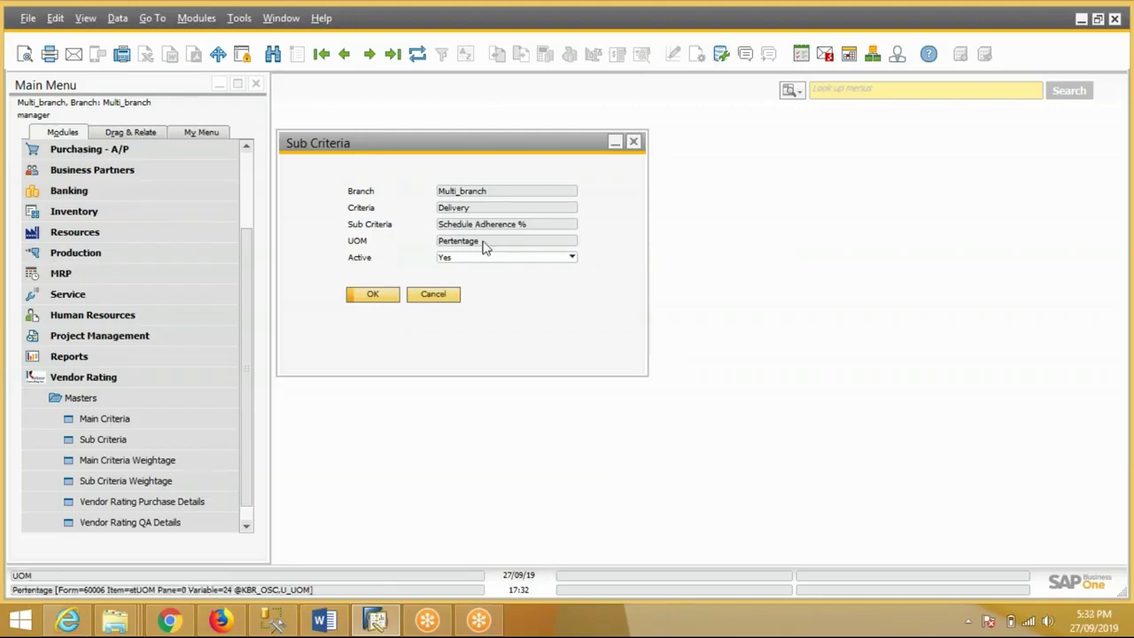
{"action": "left_click", "coordinate": [345, 54]}
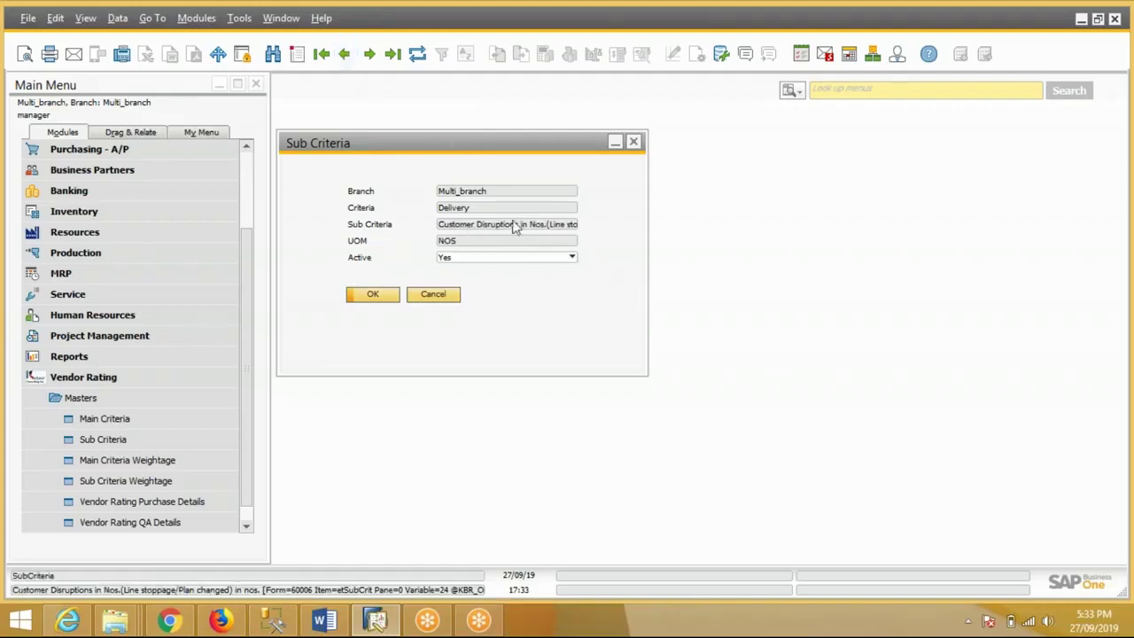
{"action": "left_click", "coordinate": [344, 54]}
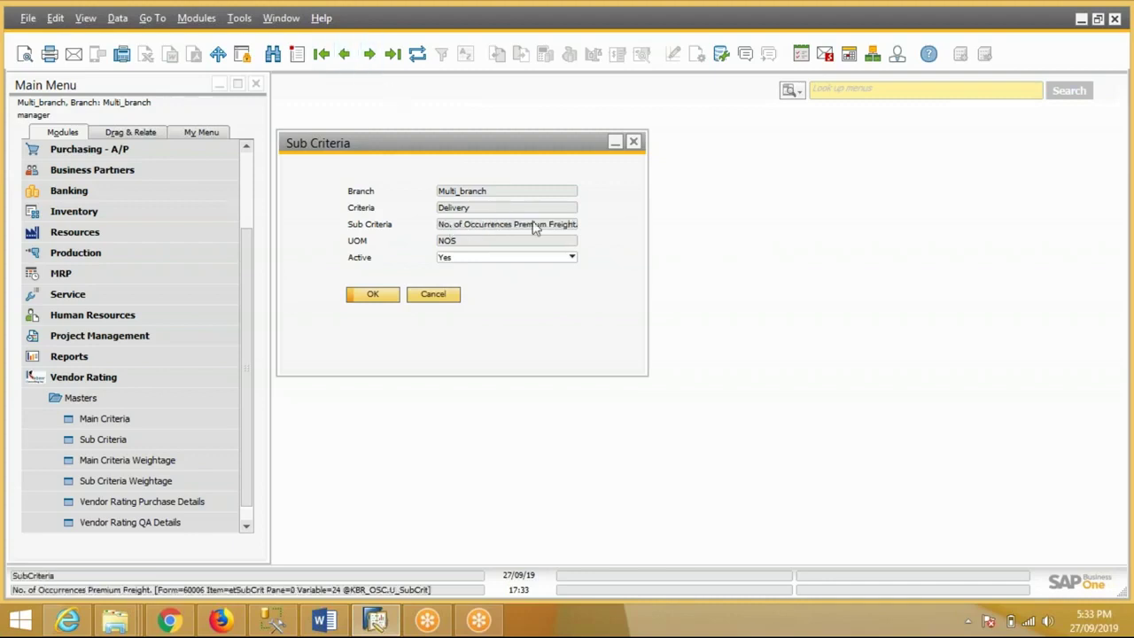
{"action": "left_click", "coordinate": [344, 54]}
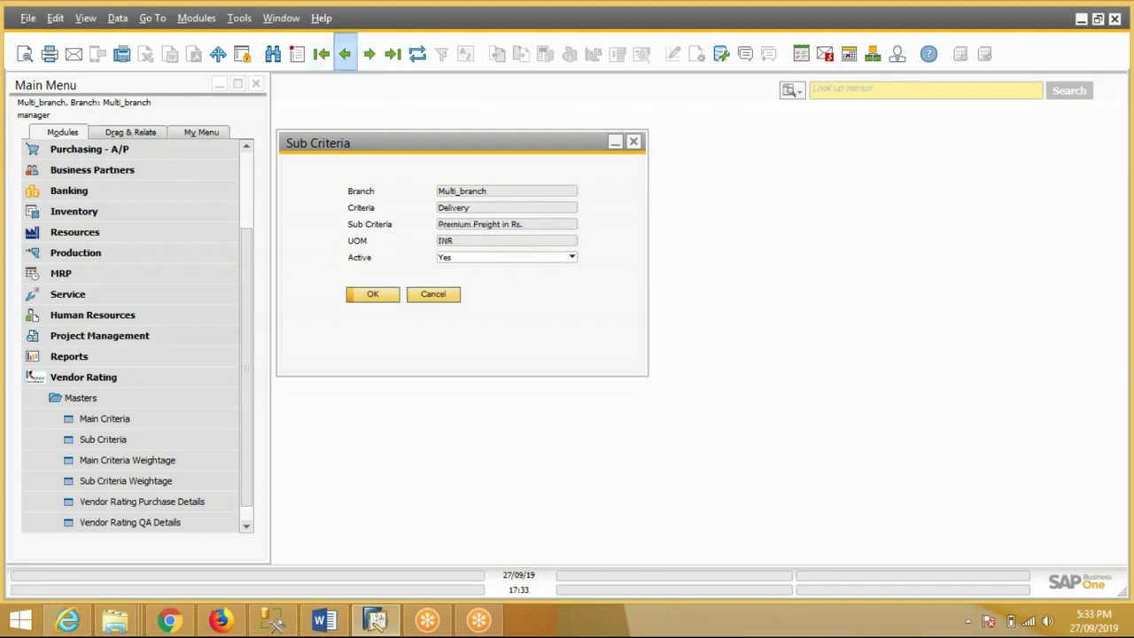
{"action": "left_click", "coordinate": [345, 54]}
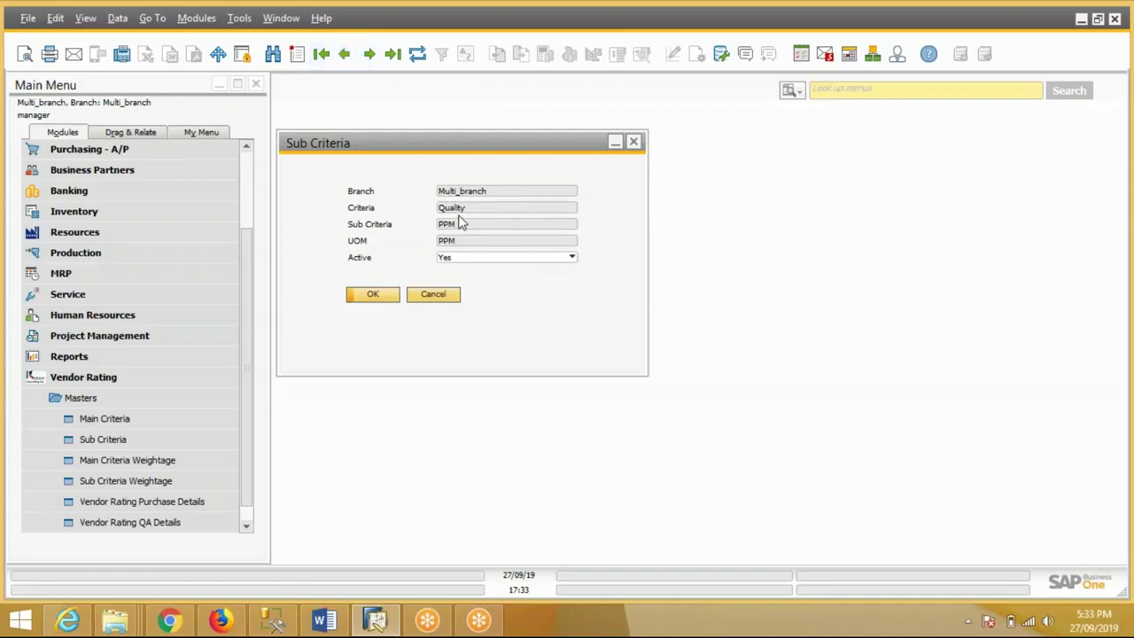
{"action": "left_click", "coordinate": [348, 55]}
{"action": "left_click", "coordinate": [344, 54]}
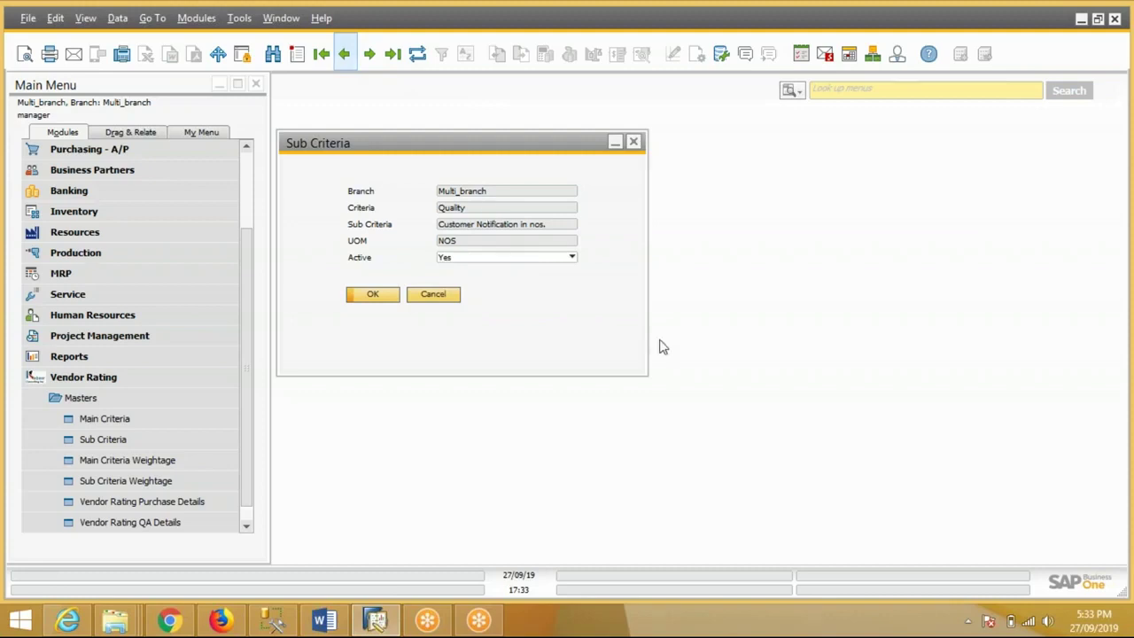
{"action": "left_click", "coordinate": [447, 298]}
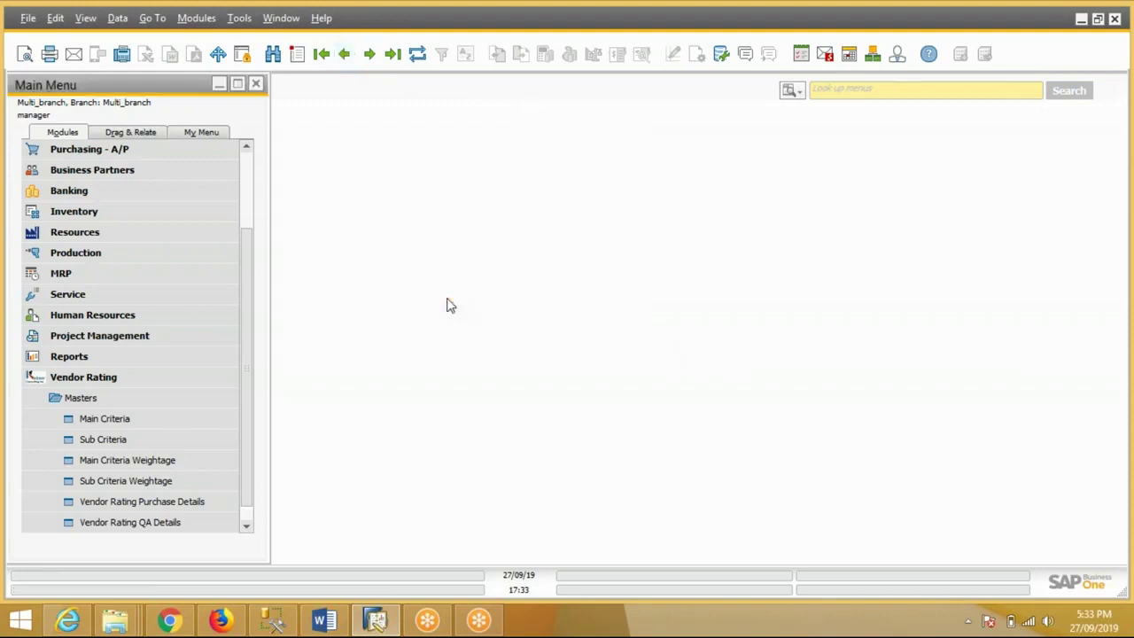
Open Main Criteria Weightage for Multi_branch, examine the weightages of Delivery, Price and Quality, and close the form.
{"action": "left_click", "coordinate": [149, 462]}
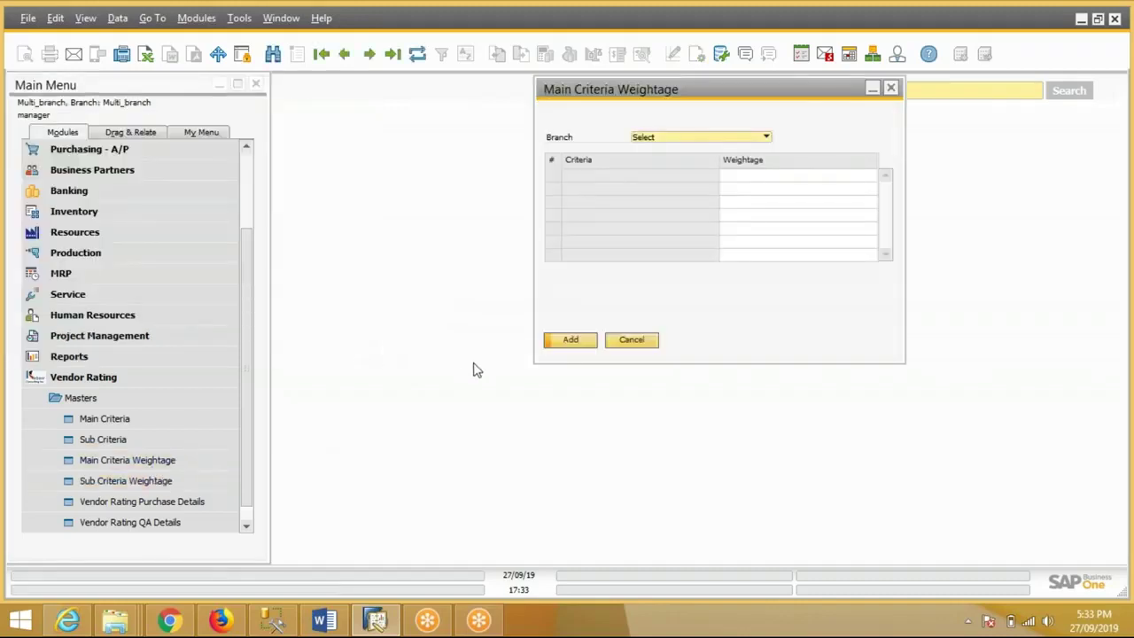
{"action": "left_click_drag", "start_coordinate": [697, 87], "coordinate": [659, 86]}
{"action": "left_click", "coordinate": [684, 146]}
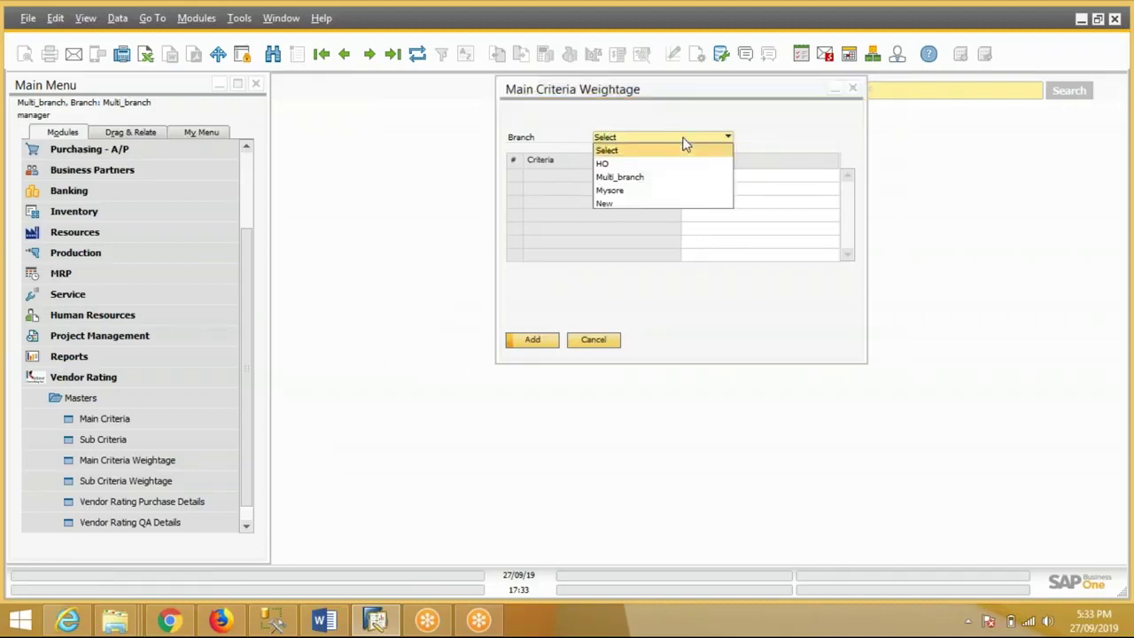
{"action": "left_click", "coordinate": [656, 177]}
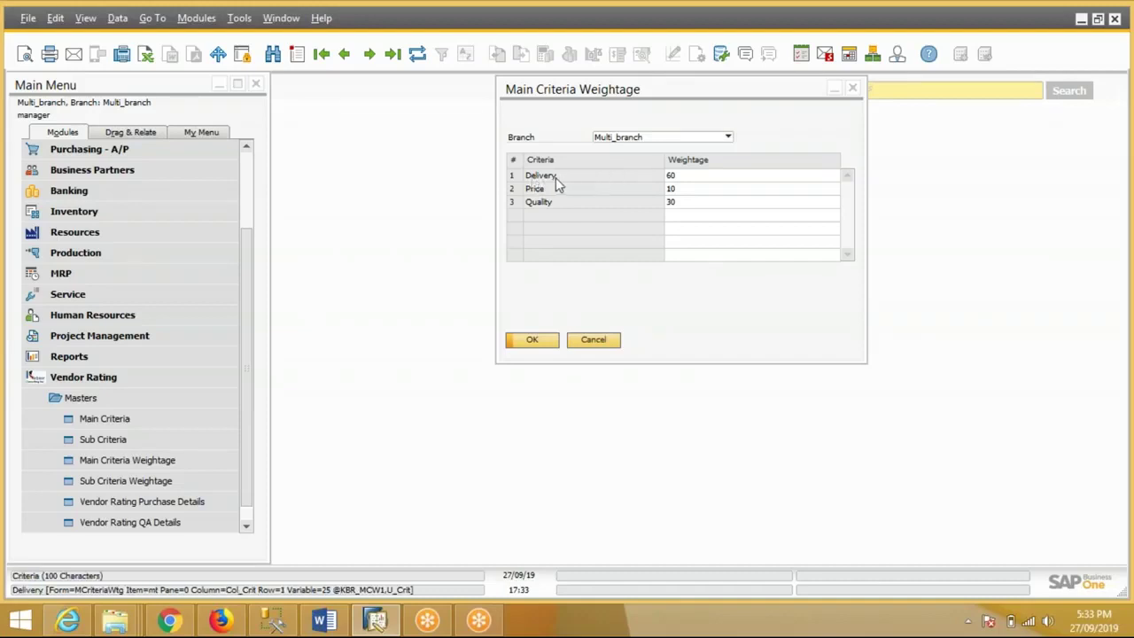
{"action": "left_click", "coordinate": [696, 178]}
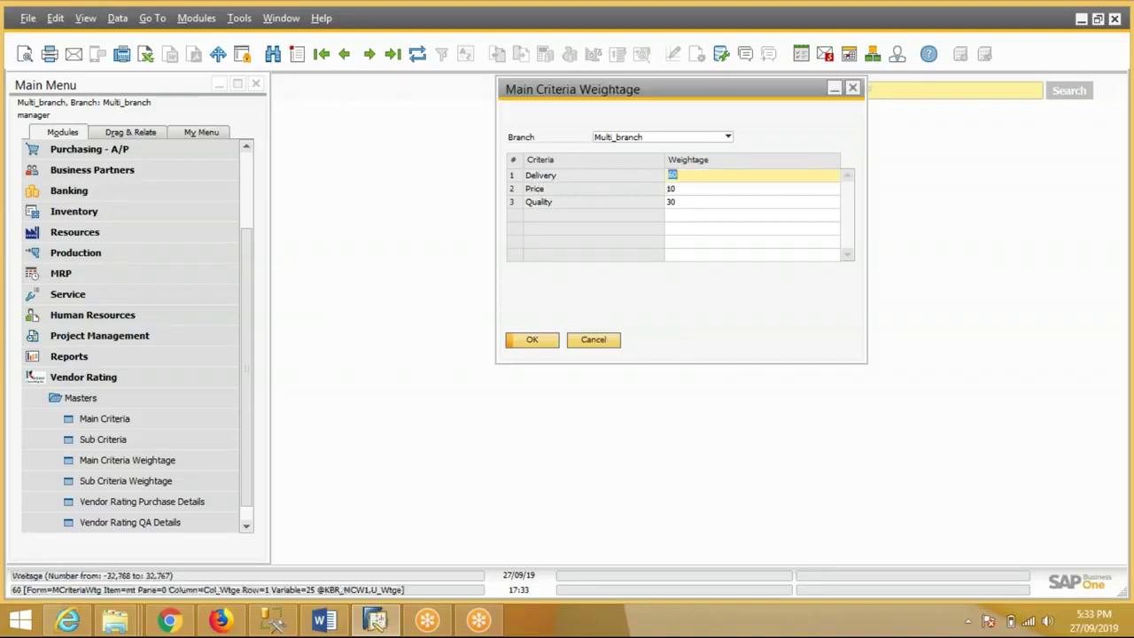
{"action": "key", "text": "Tab"}
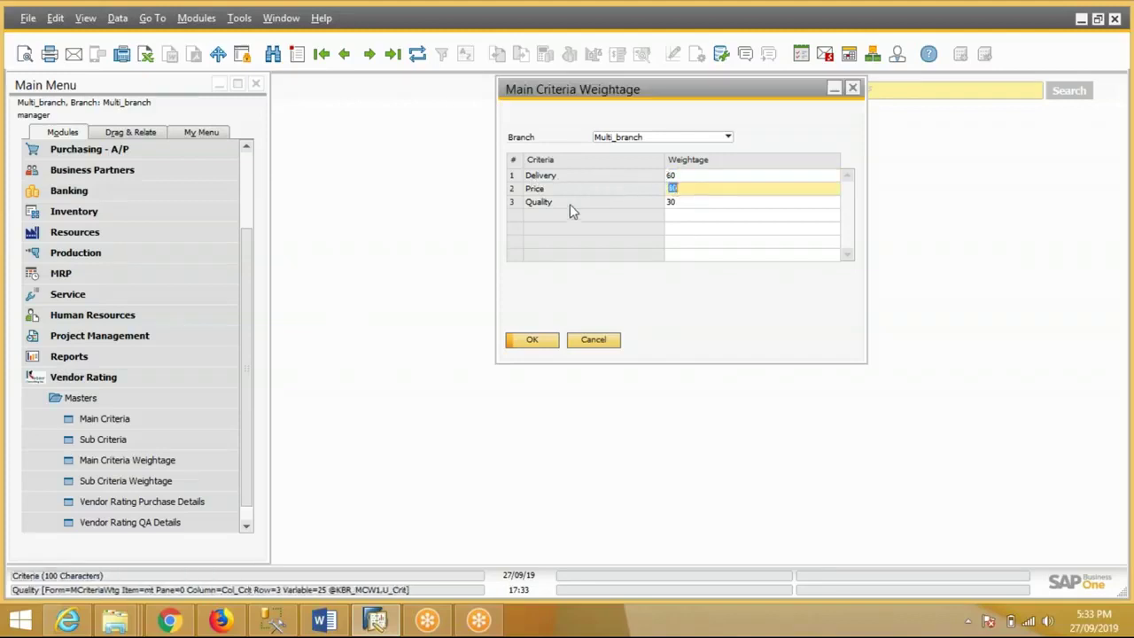
{"action": "left_click", "coordinate": [671, 202]}
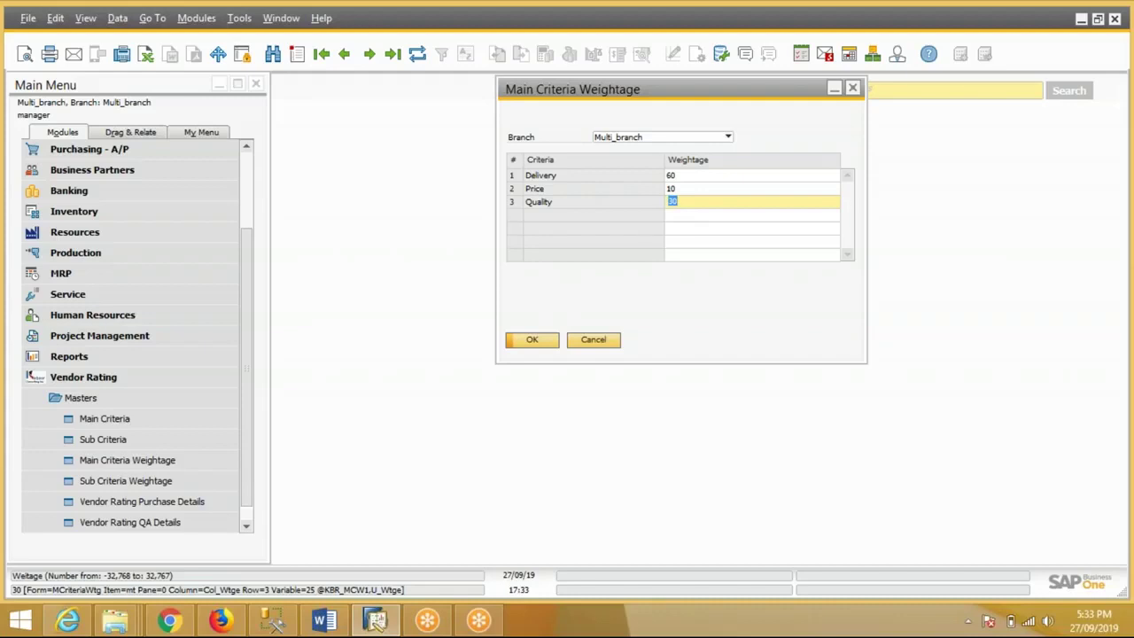
{"action": "left_click", "coordinate": [610, 348]}
Open Sub Criteria Weightage for Multi_branch and examine the weightage percentages of the Quality and Delivery sub criteria.
{"action": "left_click", "coordinate": [133, 482]}
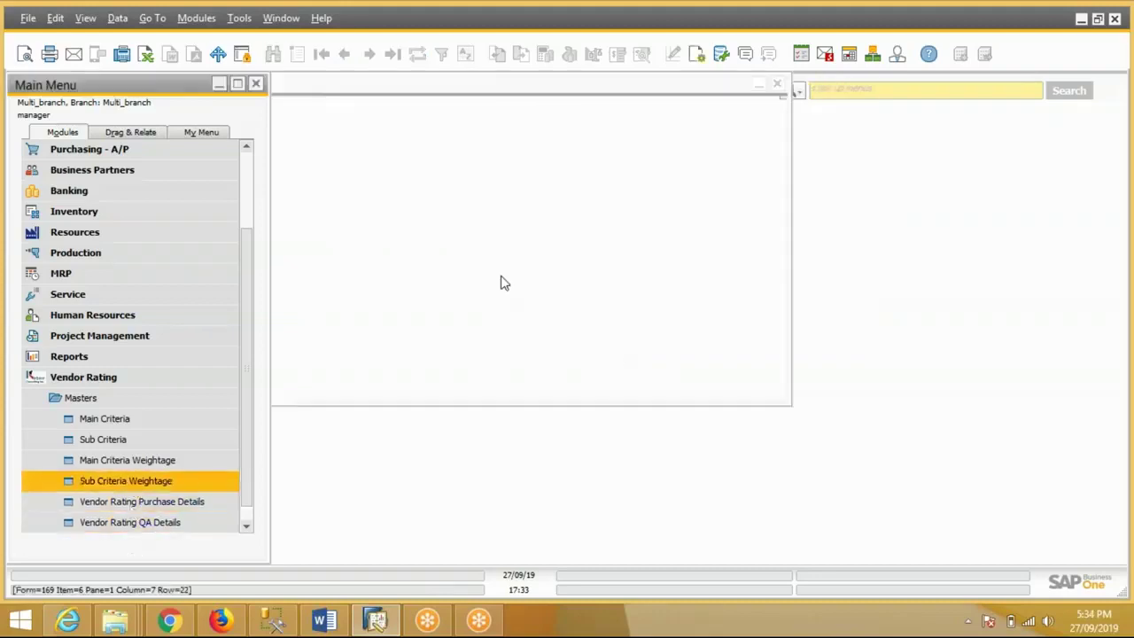
{"action": "left_click", "coordinate": [453, 192]}
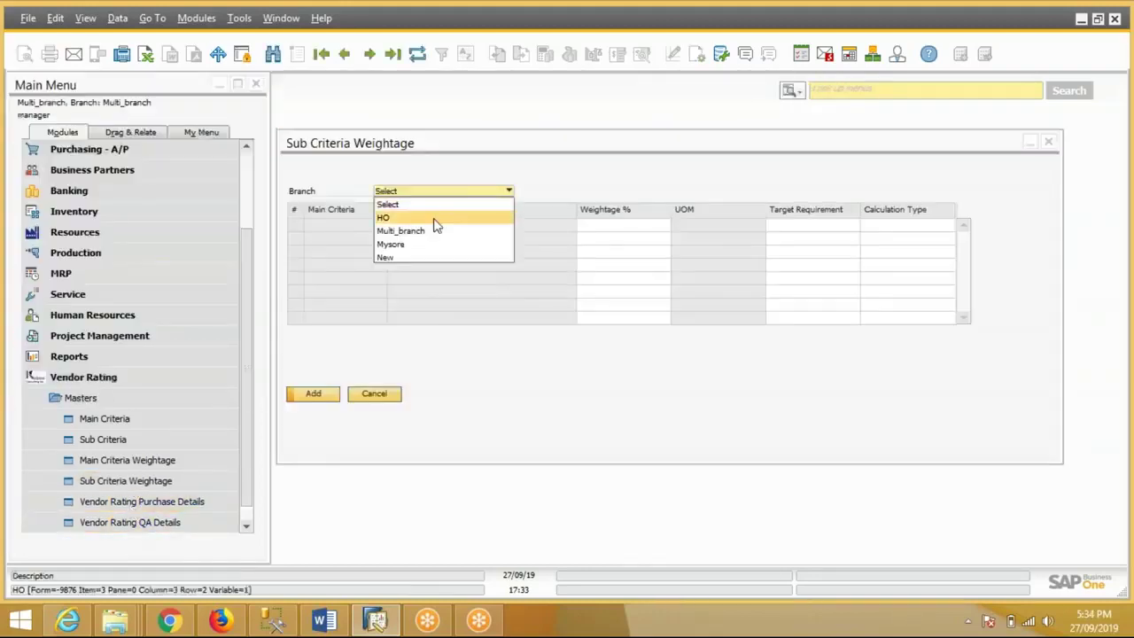
{"action": "left_click", "coordinate": [433, 232]}
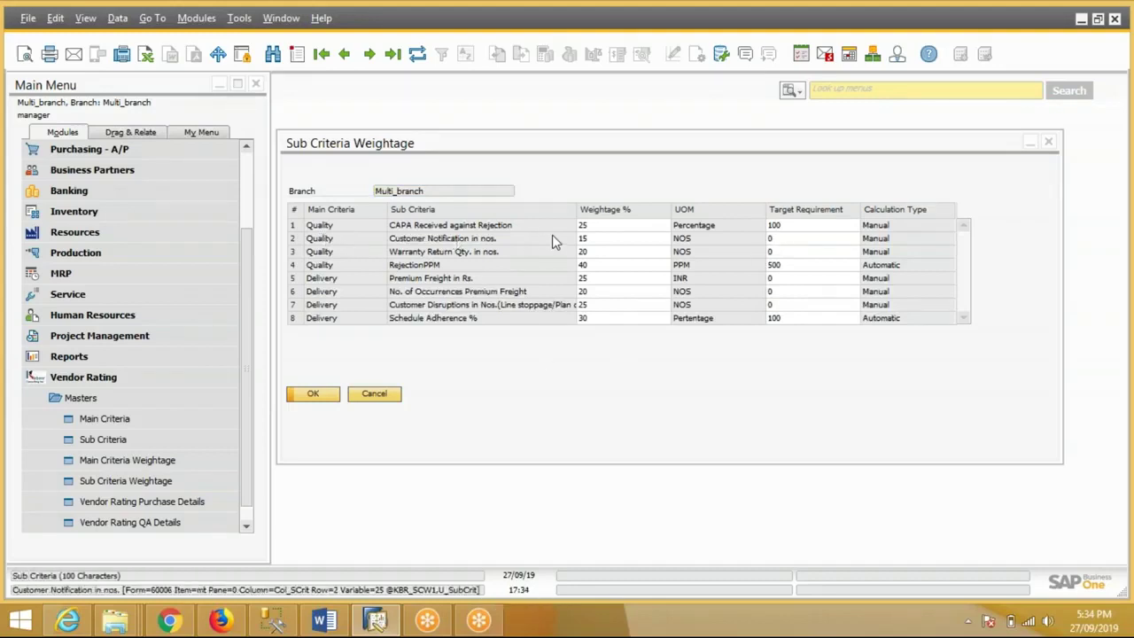
{"action": "left_click", "coordinate": [587, 225]}
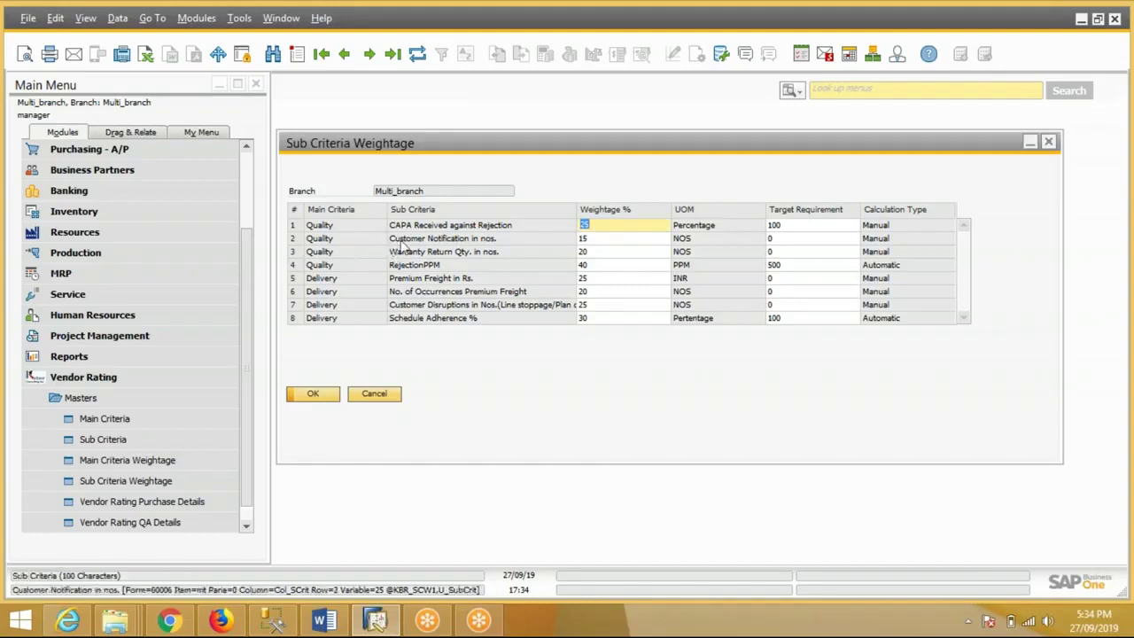
{"action": "left_click", "coordinate": [586, 239]}
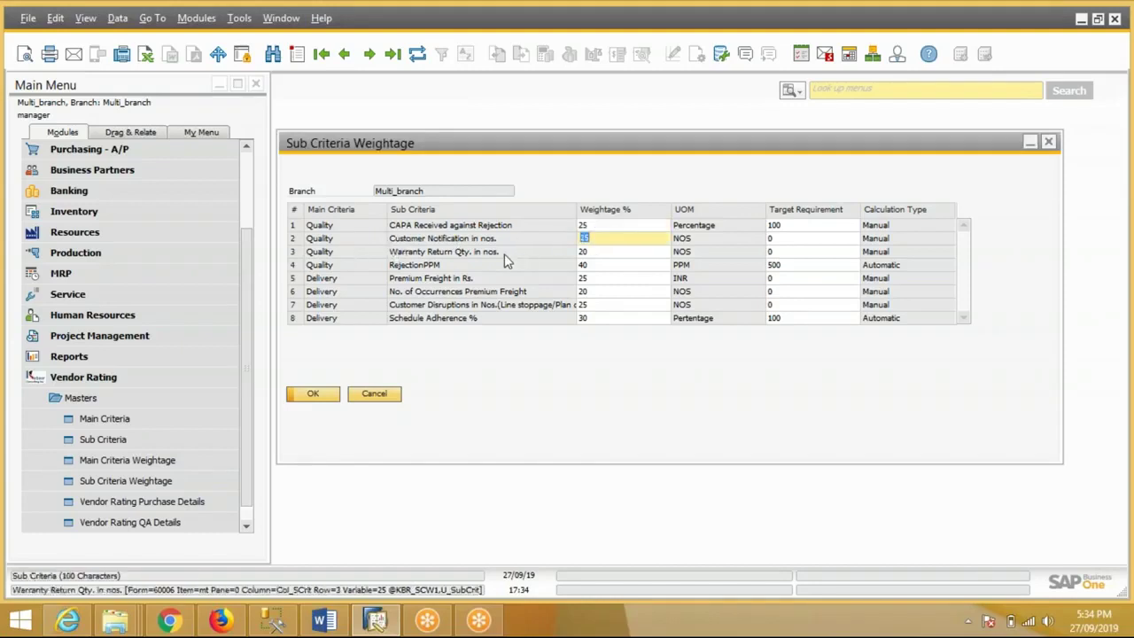
{"action": "left_click", "coordinate": [587, 252]}
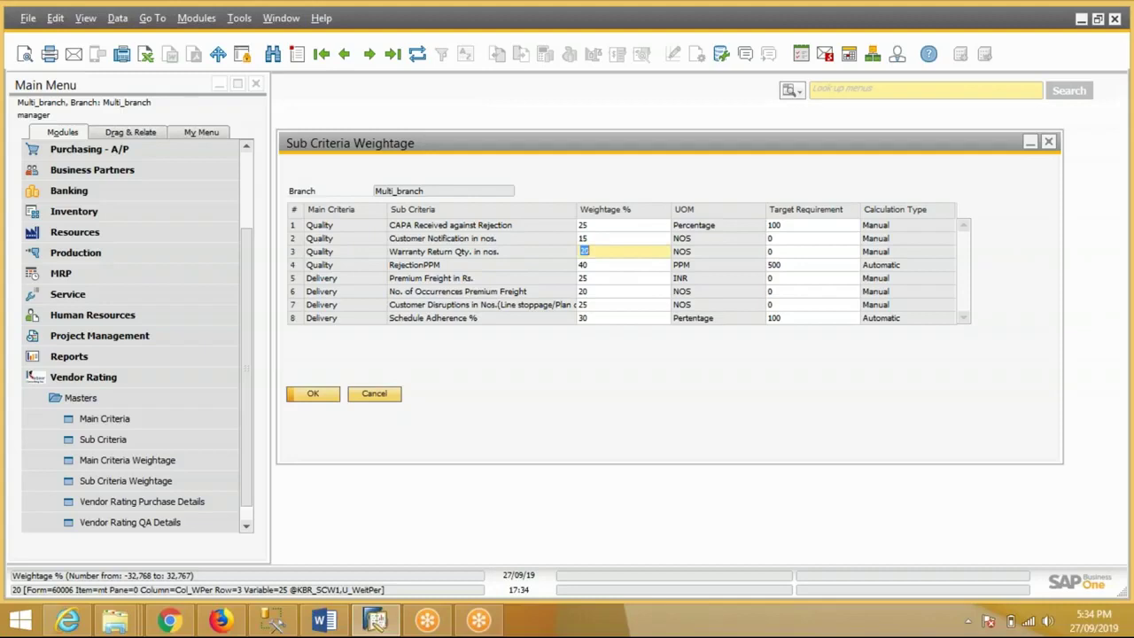
{"action": "left_click", "coordinate": [601, 266]}
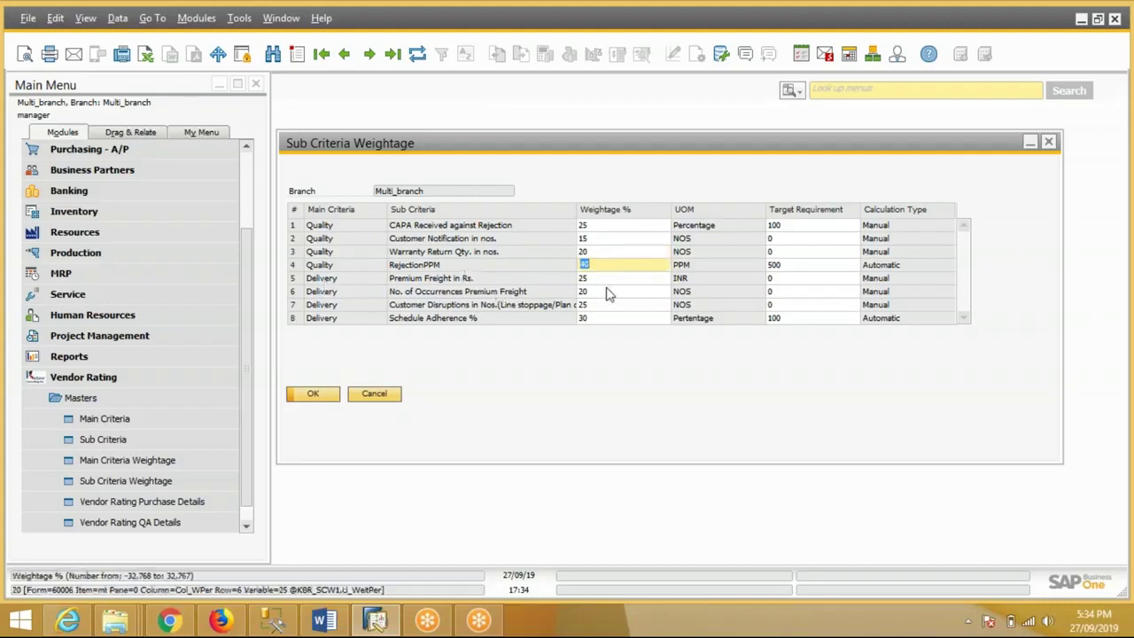
{"action": "key", "text": "Down"}
{"action": "key", "text": "Down"}
{"action": "left_click", "coordinate": [610, 317]}
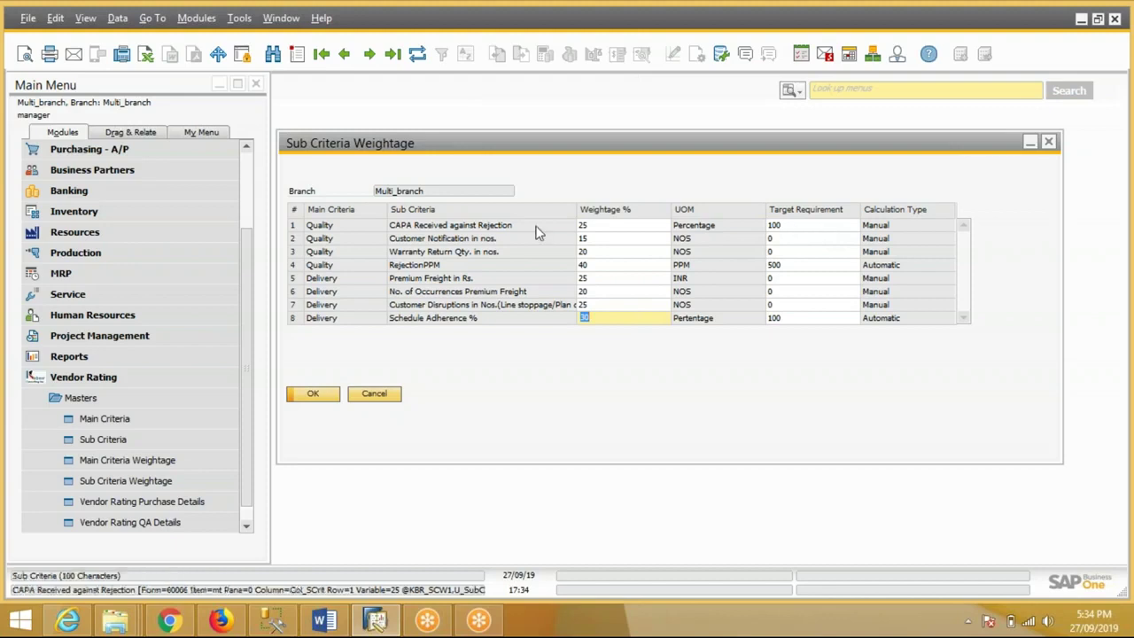
Examine the target requirement of each Quality and Delivery sub criterion in Sub Criteria Weightage, and close the form.
{"action": "left_click", "coordinate": [775, 225]}
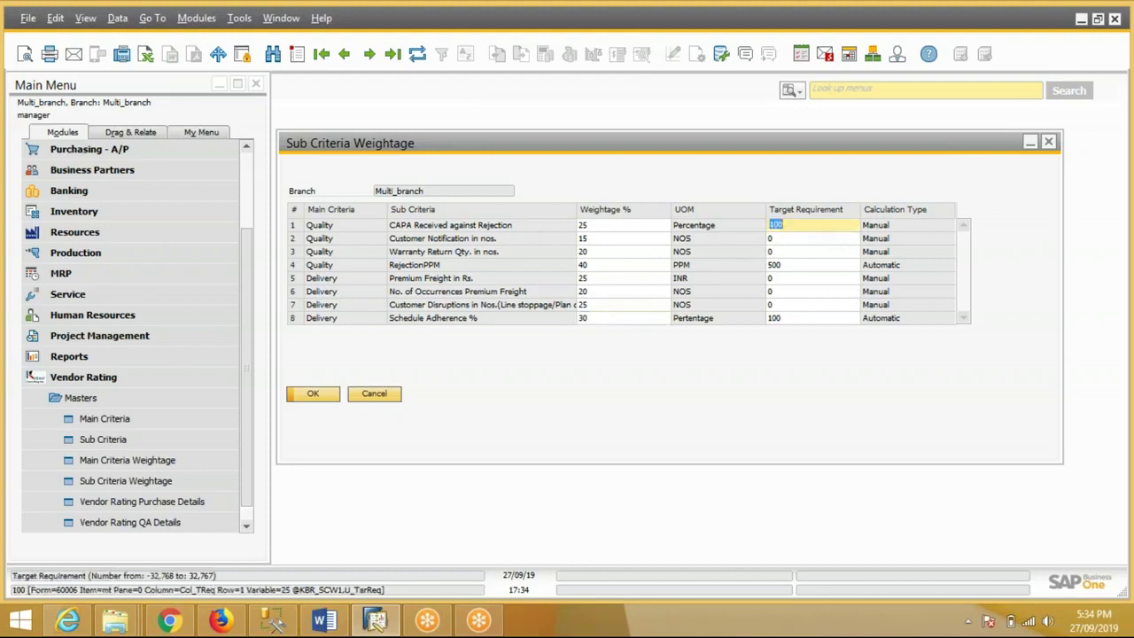
{"action": "left_click", "coordinate": [768, 239]}
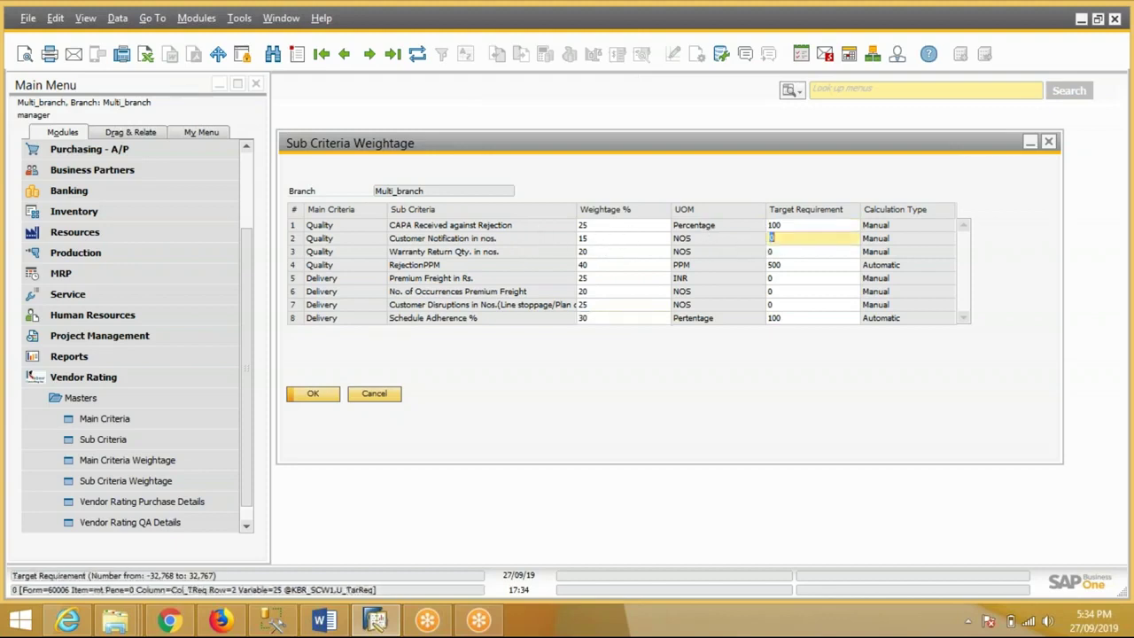
{"action": "left_click", "coordinate": [775, 252]}
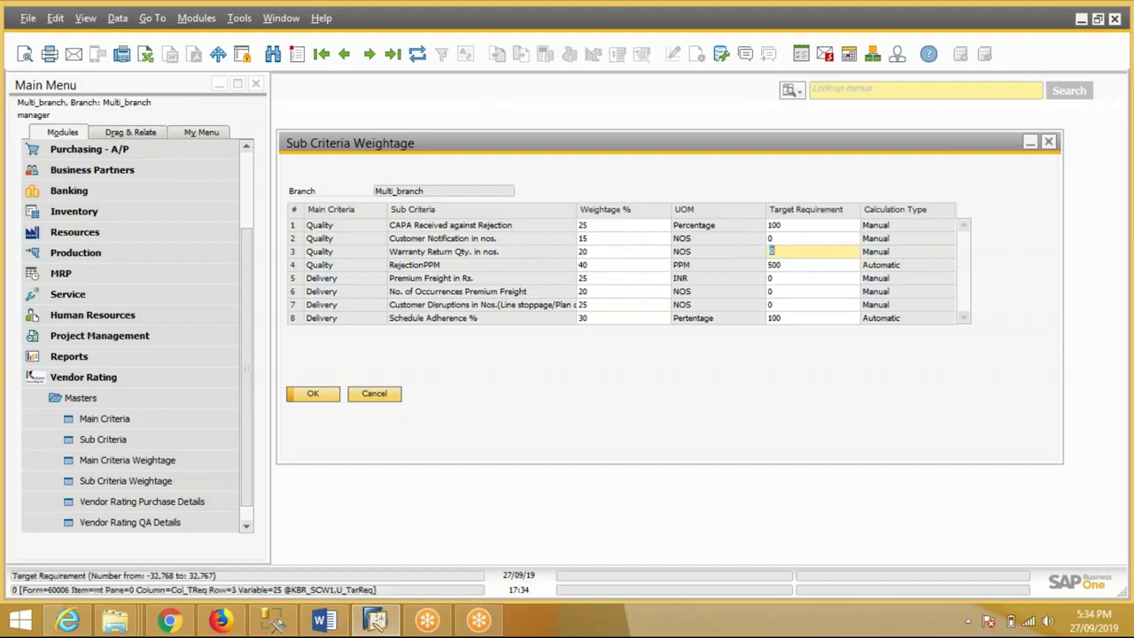
{"action": "left_click", "coordinate": [775, 265]}
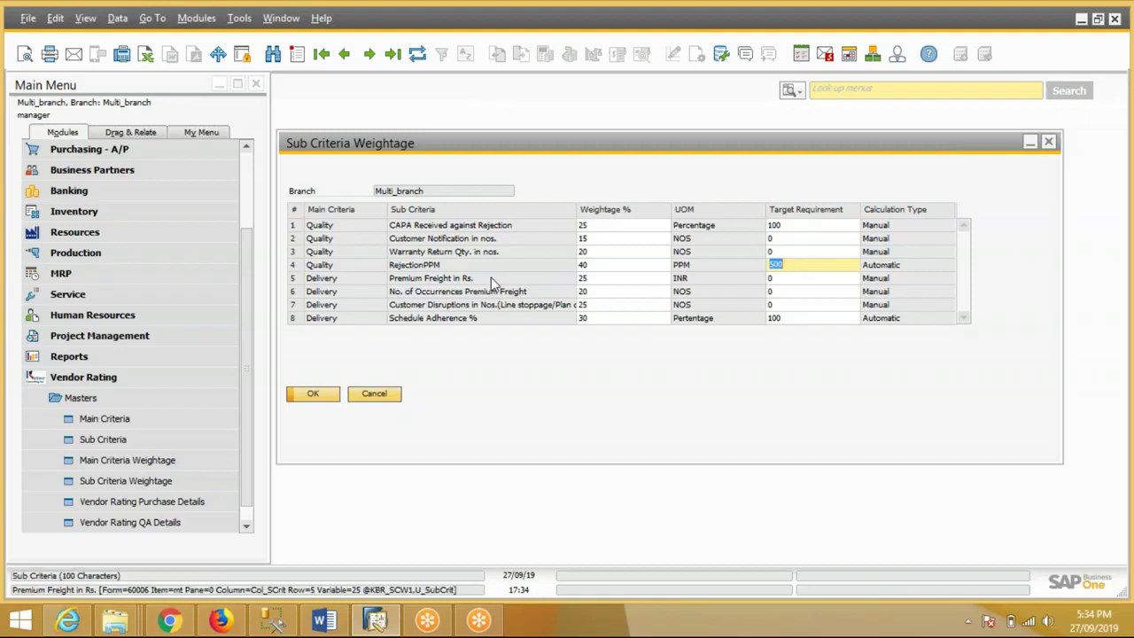
{"action": "left_click", "coordinate": [776, 278]}
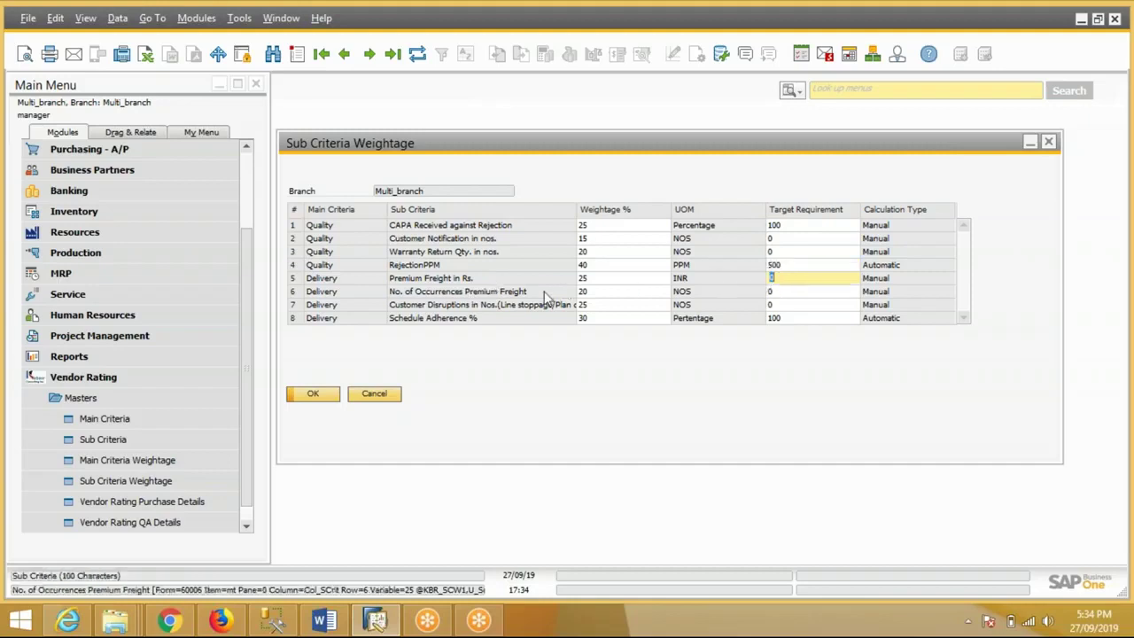
{"action": "left_click", "coordinate": [776, 292]}
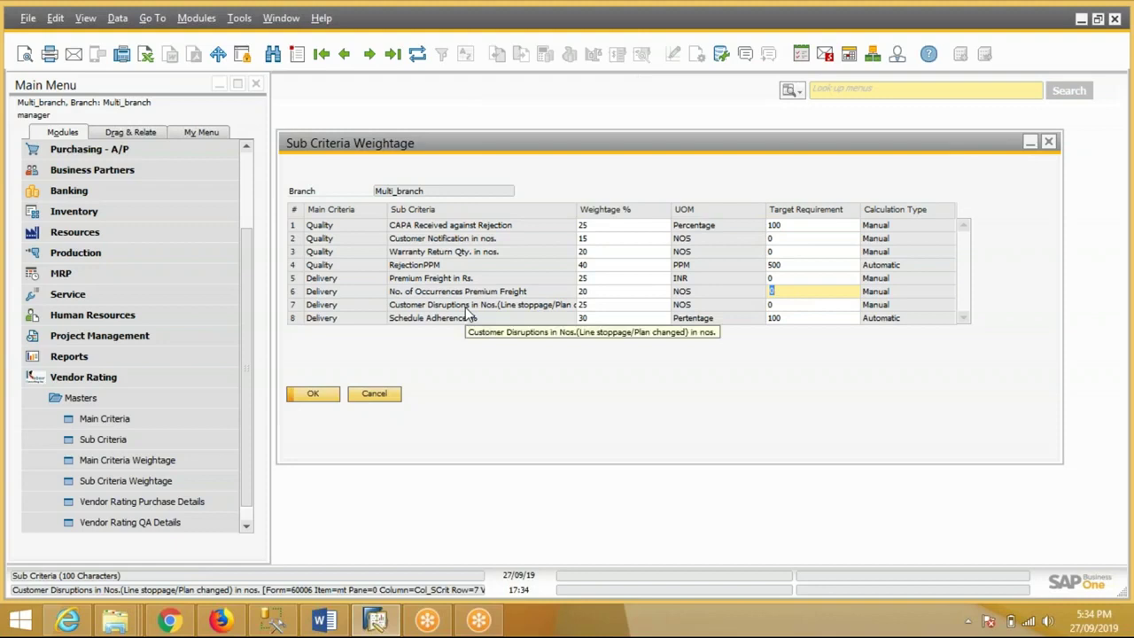
{"action": "key", "text": "Down"}
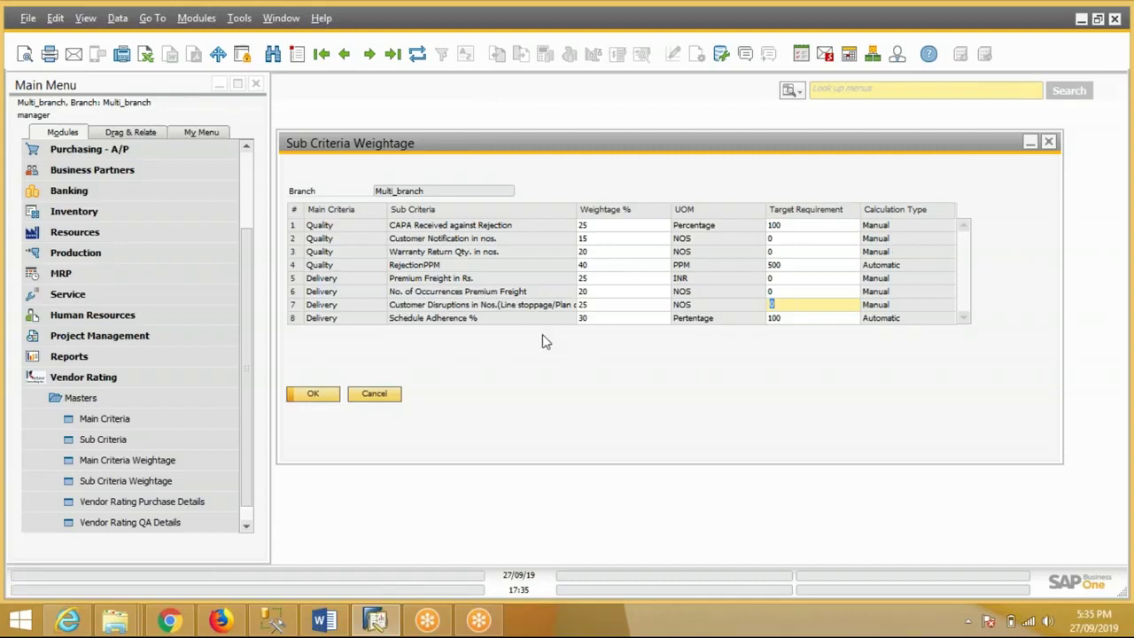
{"action": "left_click", "coordinate": [388, 396]}
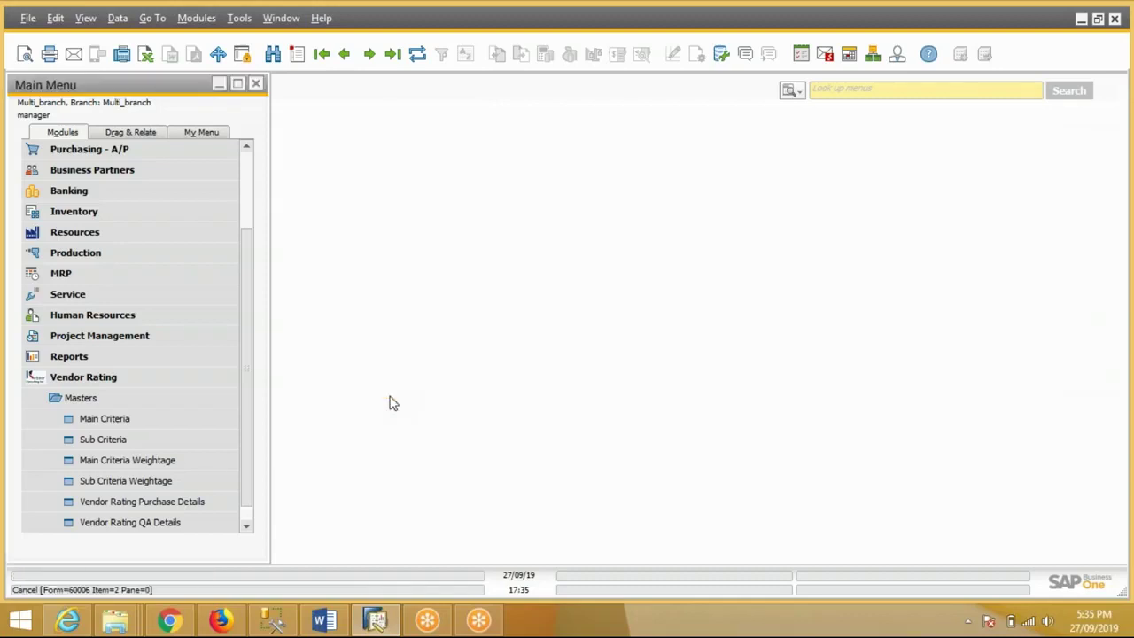
Open Vendor Rating Purchase Details, review the Delivery values in the last saved record and the one before it, and close the form.
{"action": "left_click", "coordinate": [164, 506]}
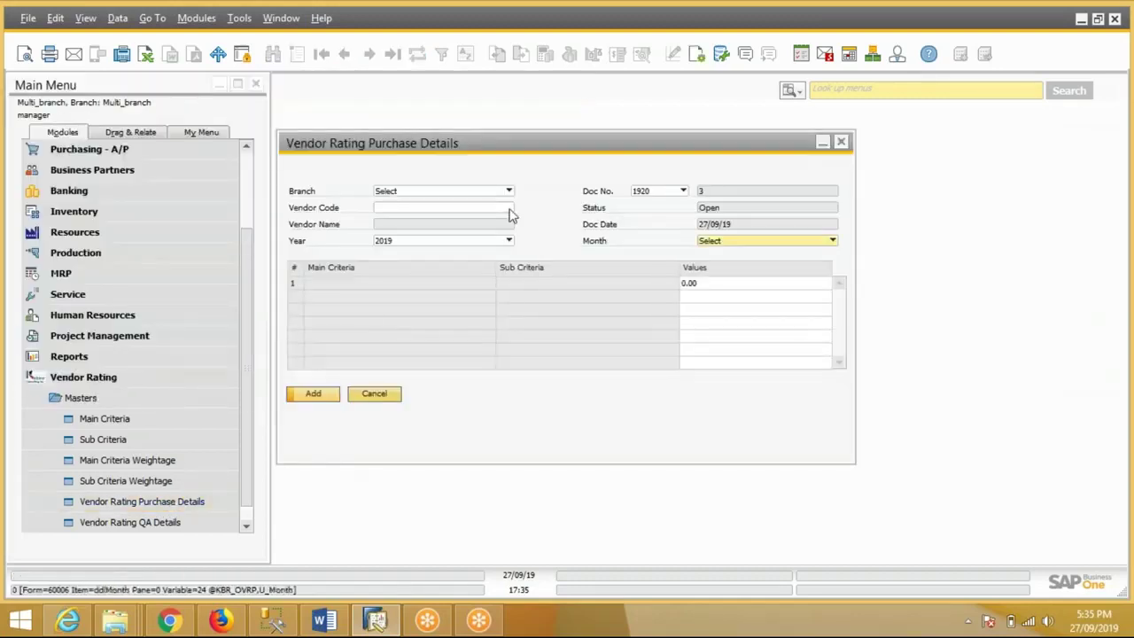
{"action": "left_click_drag", "start_coordinate": [487, 136], "coordinate": [578, 158]}
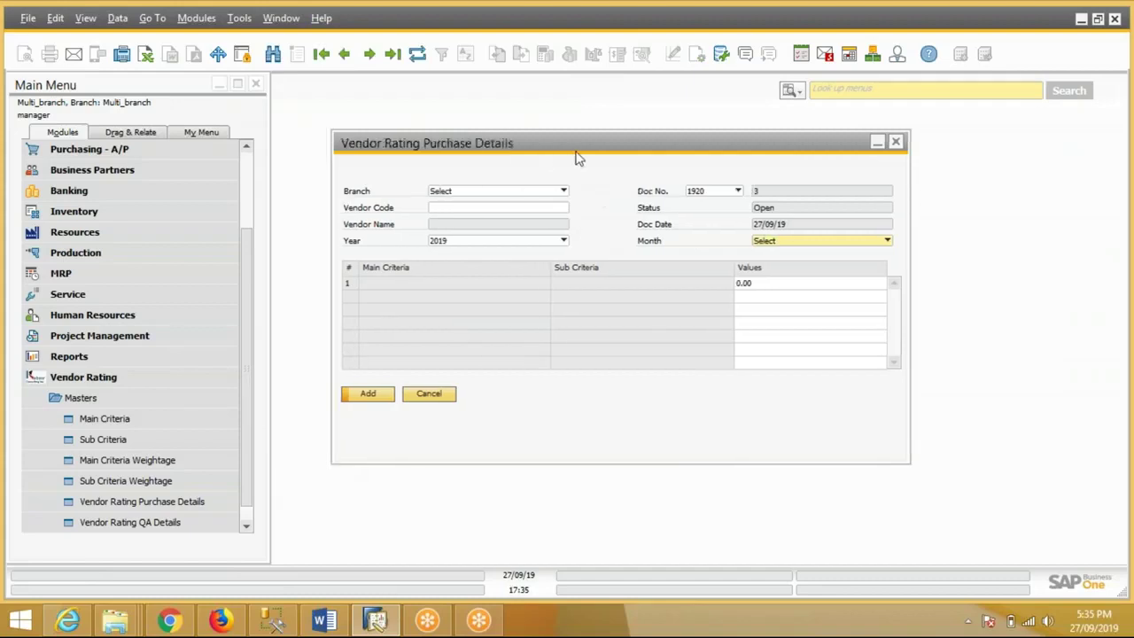
{"action": "left_click", "coordinate": [392, 55]}
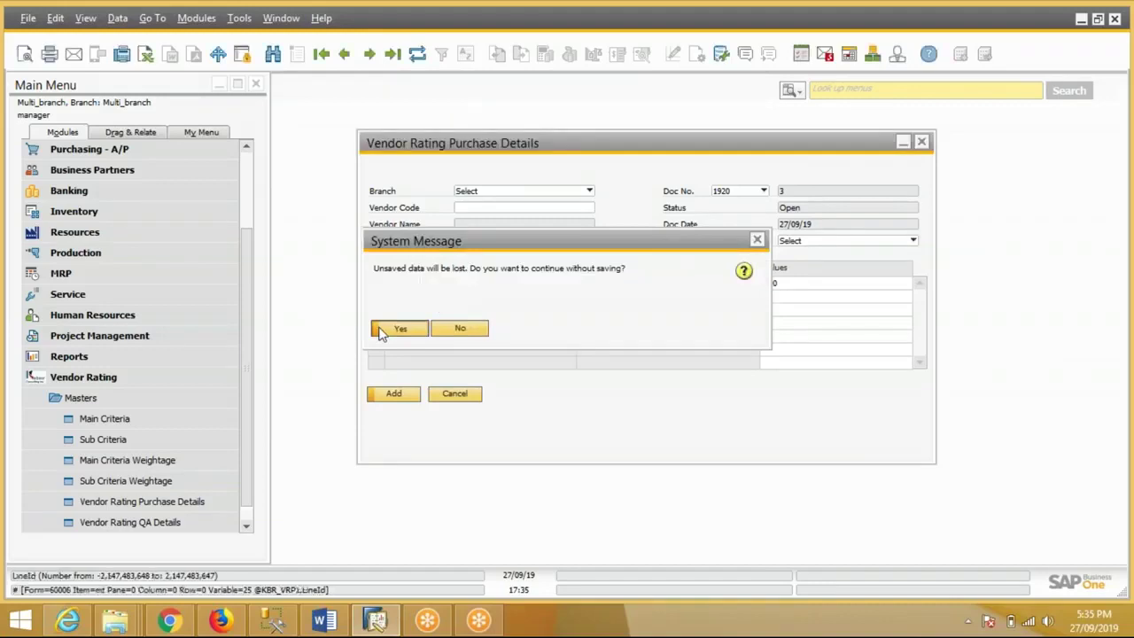
{"action": "left_click", "coordinate": [398, 329]}
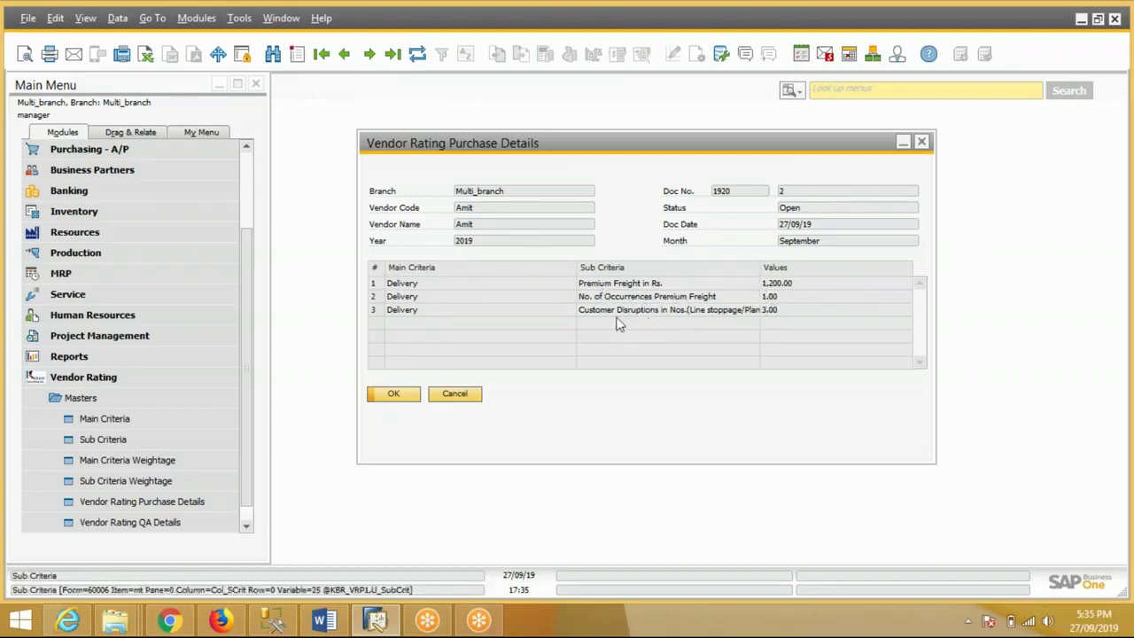
{"action": "left_click", "coordinate": [344, 54]}
{"action": "left_click", "coordinate": [458, 395]}
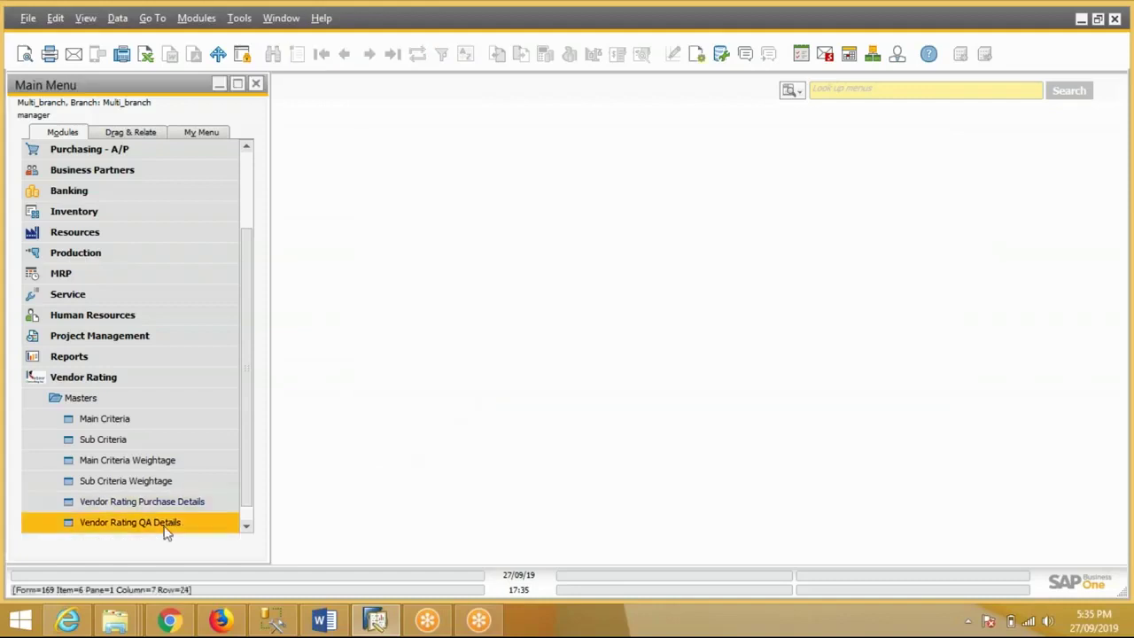
Open Vendor Rating QA Details, review the Quality sub criteria values in the last saved record, and close the form.
{"action": "left_click", "coordinate": [222, 521]}
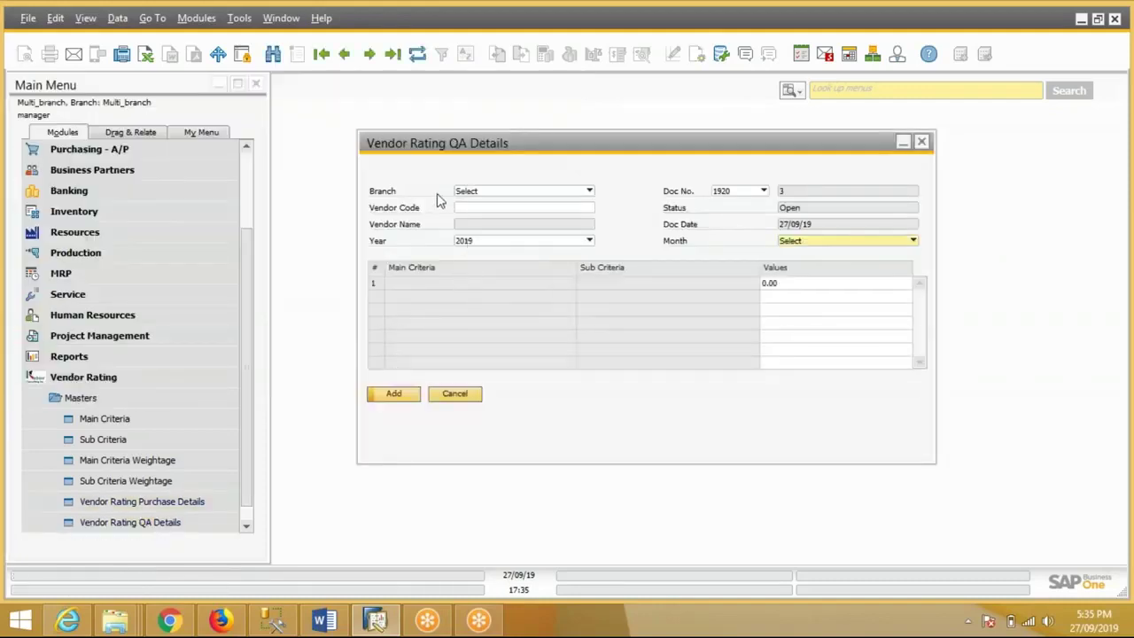
{"action": "left_click", "coordinate": [392, 57]}
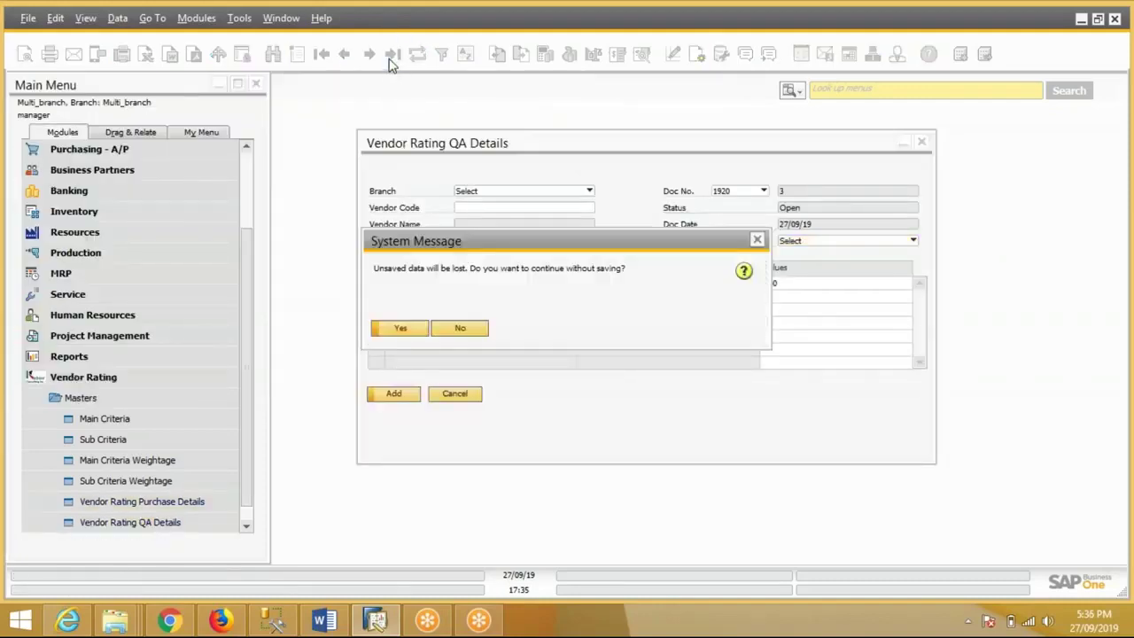
{"action": "left_click", "coordinate": [401, 330]}
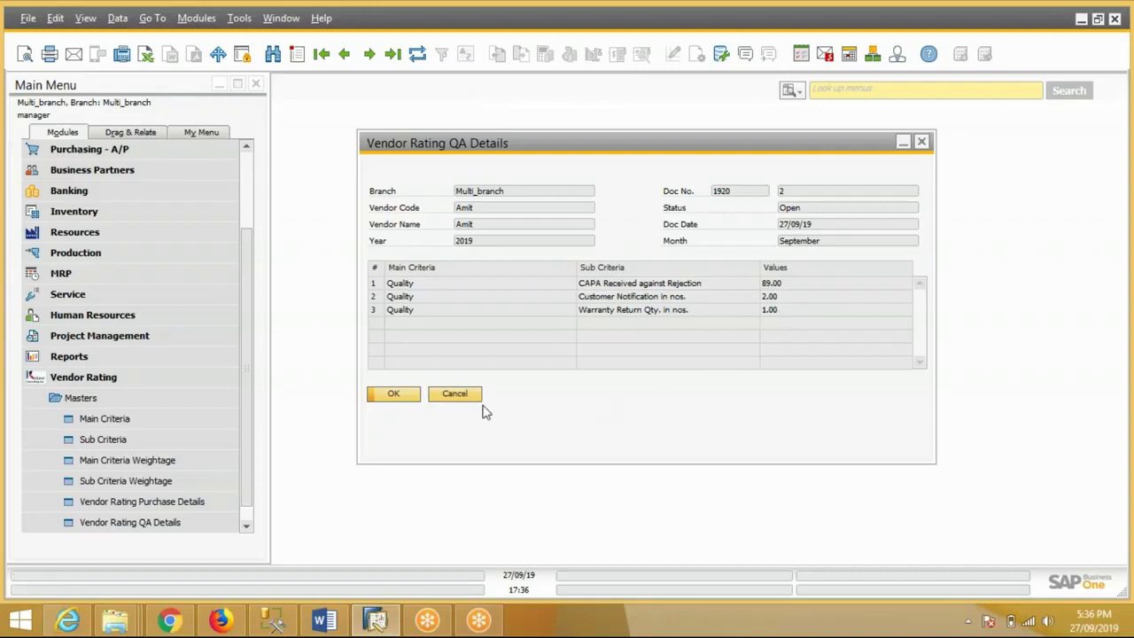
{"action": "left_click", "coordinate": [455, 396]}
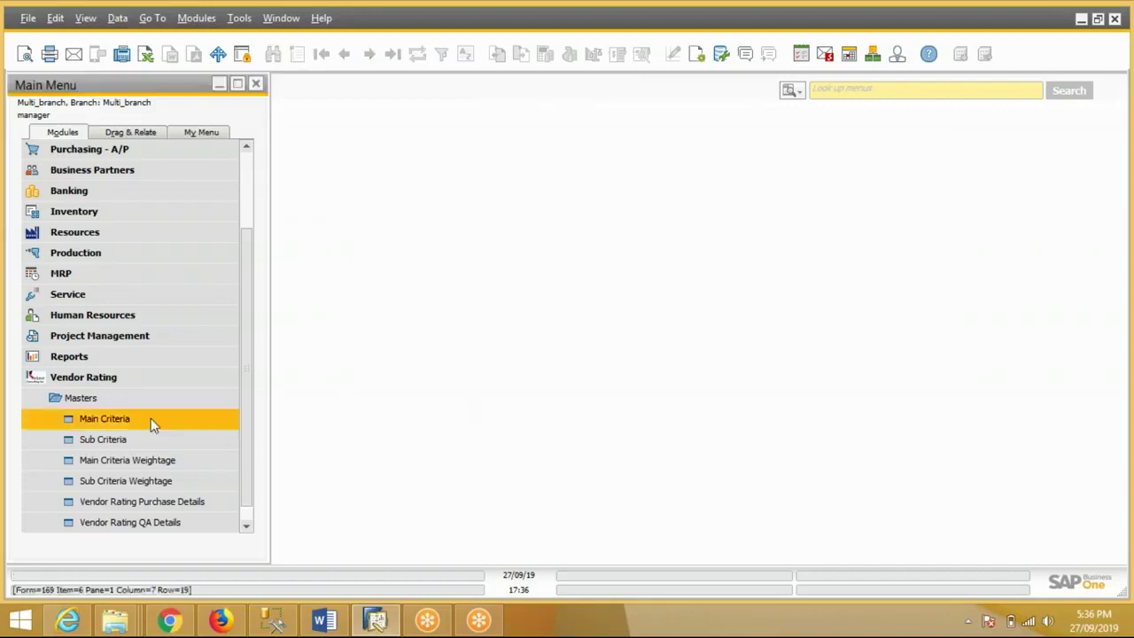
Open the Rating Monitoring Sheet report under Vendor Rating and set the branch to Multi_branch and the month to September.
{"action": "left_click", "coordinate": [135, 403]}
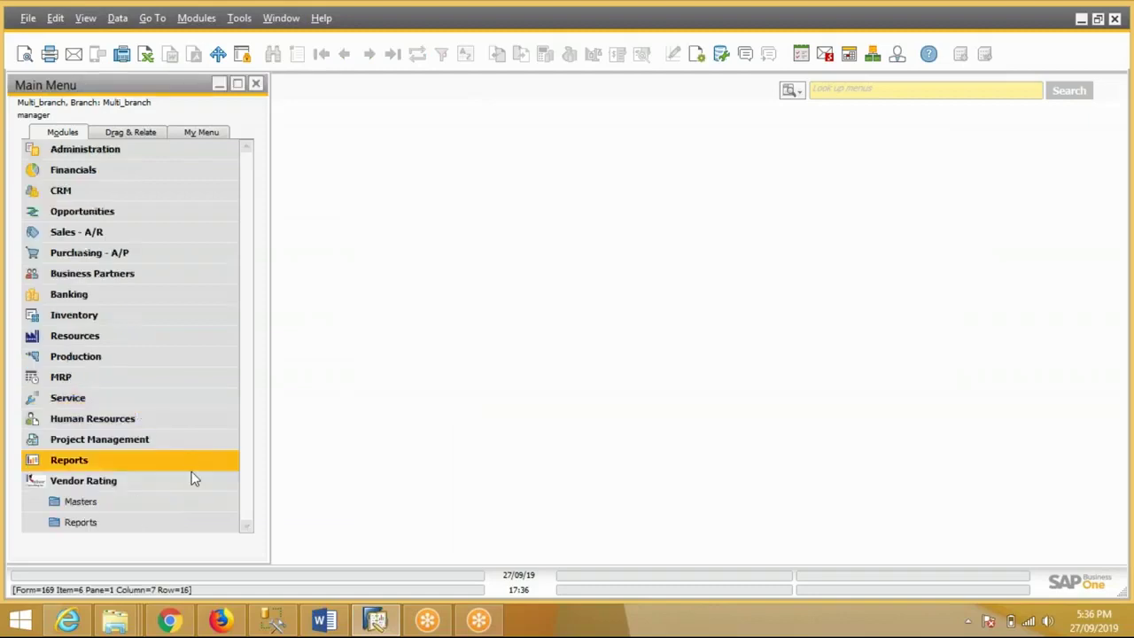
{"action": "left_click", "coordinate": [129, 530]}
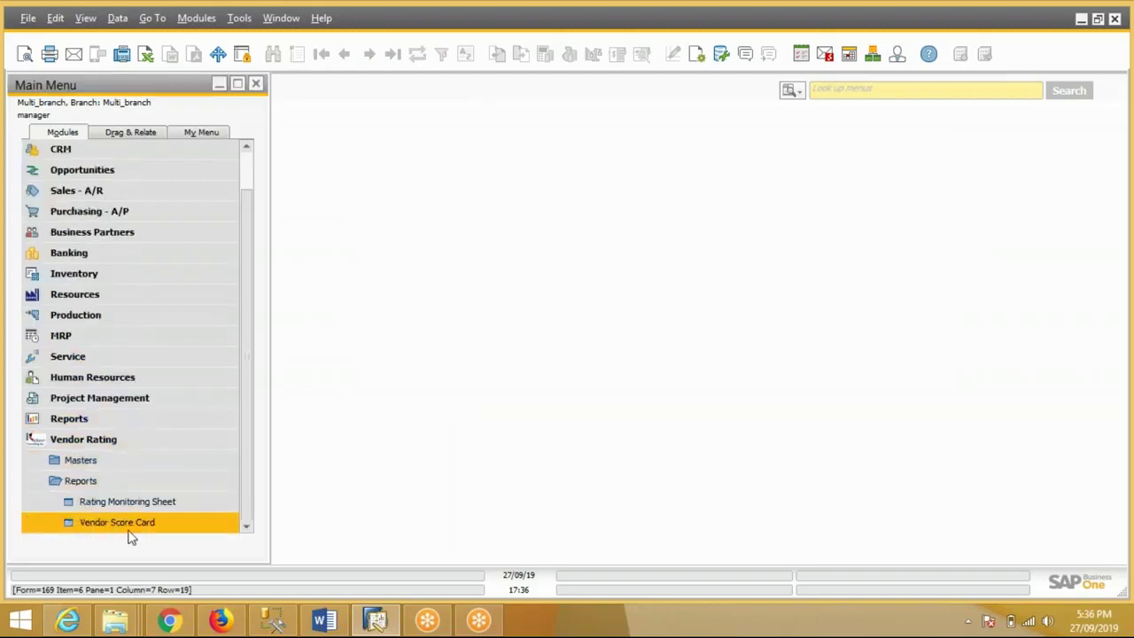
{"action": "left_click", "coordinate": [143, 503]}
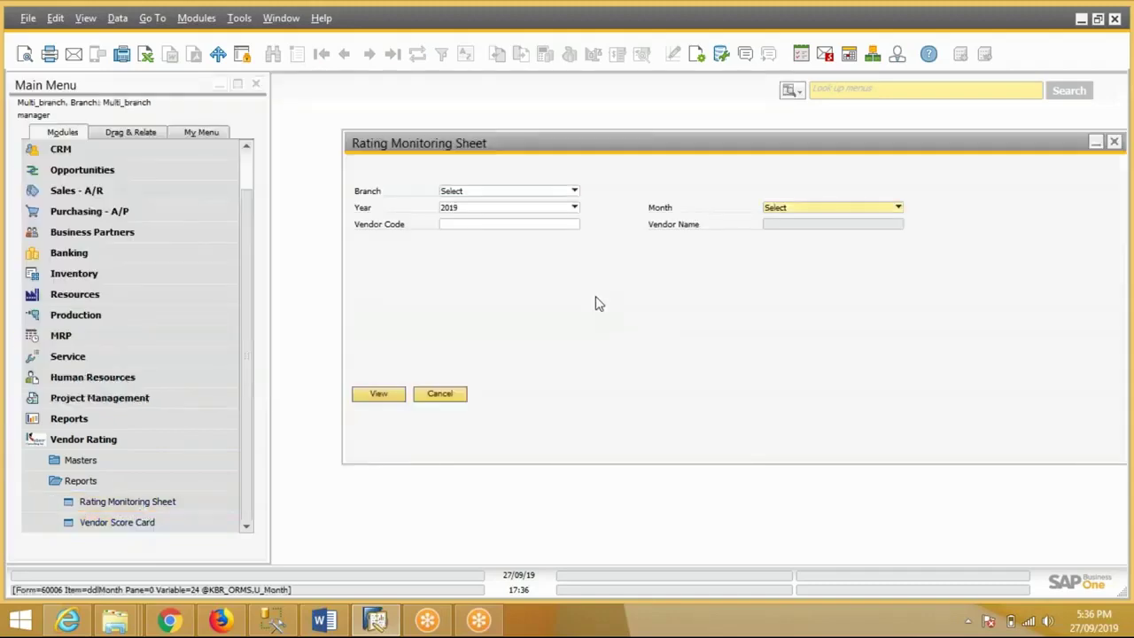
{"action": "left_click", "coordinate": [541, 194]}
{"action": "left_click", "coordinate": [516, 228]}
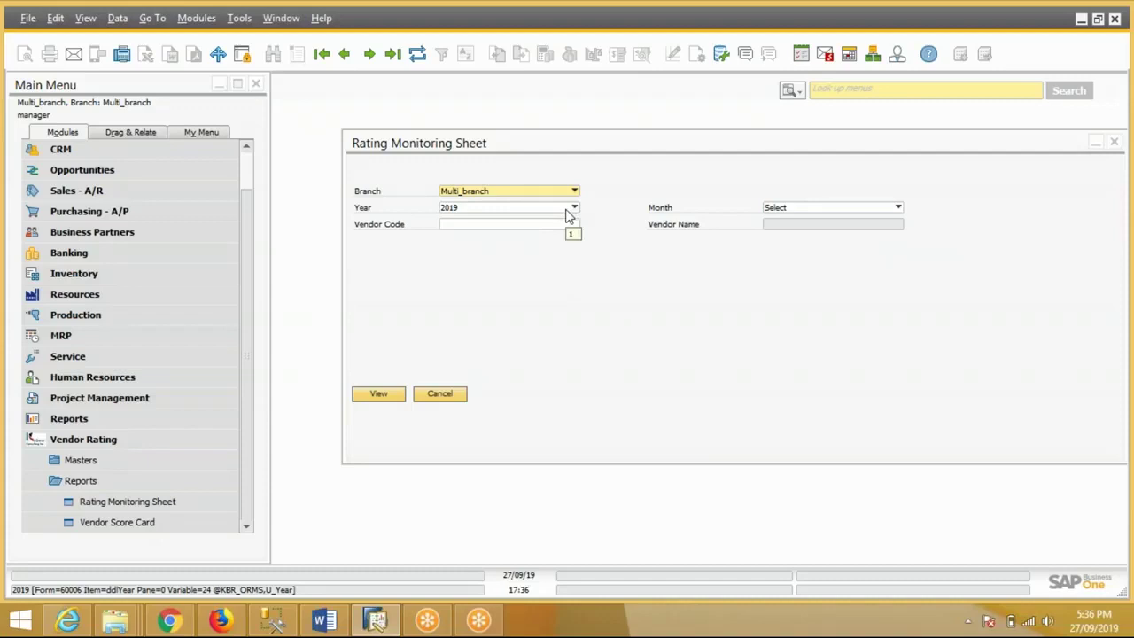
{"action": "left_click", "coordinate": [803, 211]}
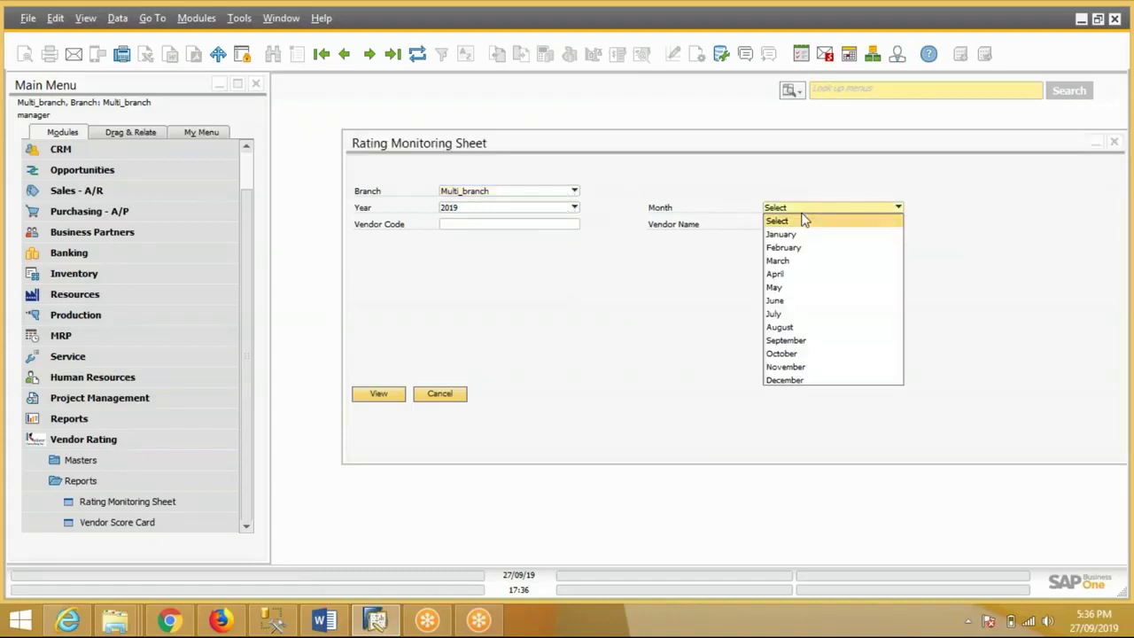
{"action": "left_click", "coordinate": [801, 341]}
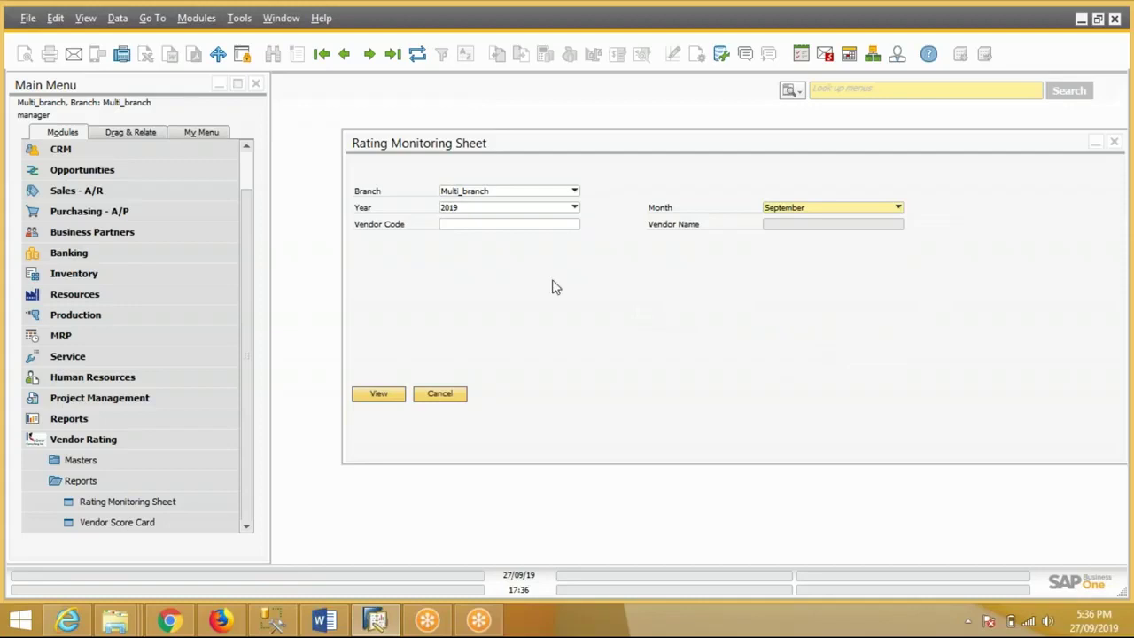
Generate the Rating Monitoring Sheet with the vendor code left blank, examine the suppliers' ratings, and close the report and its form.
{"action": "left_click", "coordinate": [553, 229]}
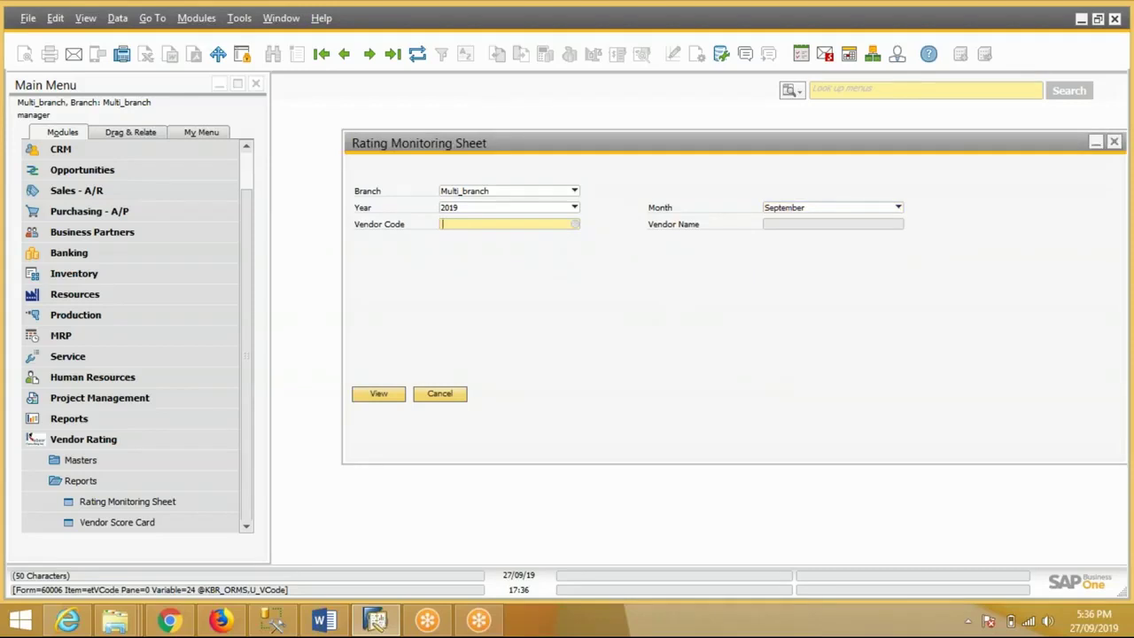
{"action": "left_click", "coordinate": [388, 398]}
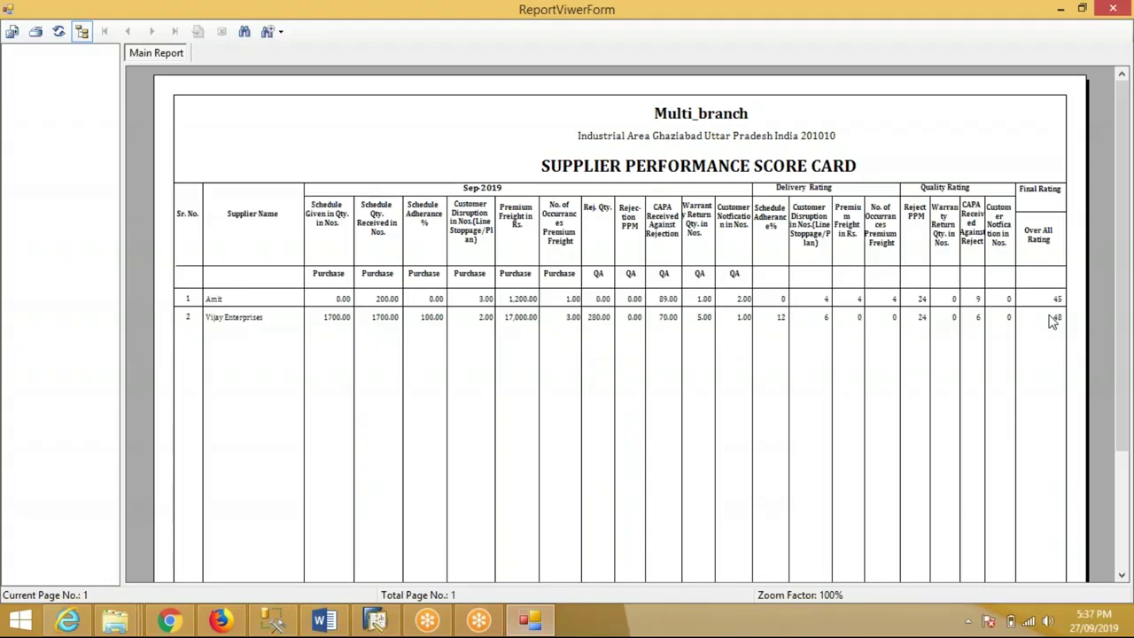
{"action": "left_click", "coordinate": [1115, 9]}
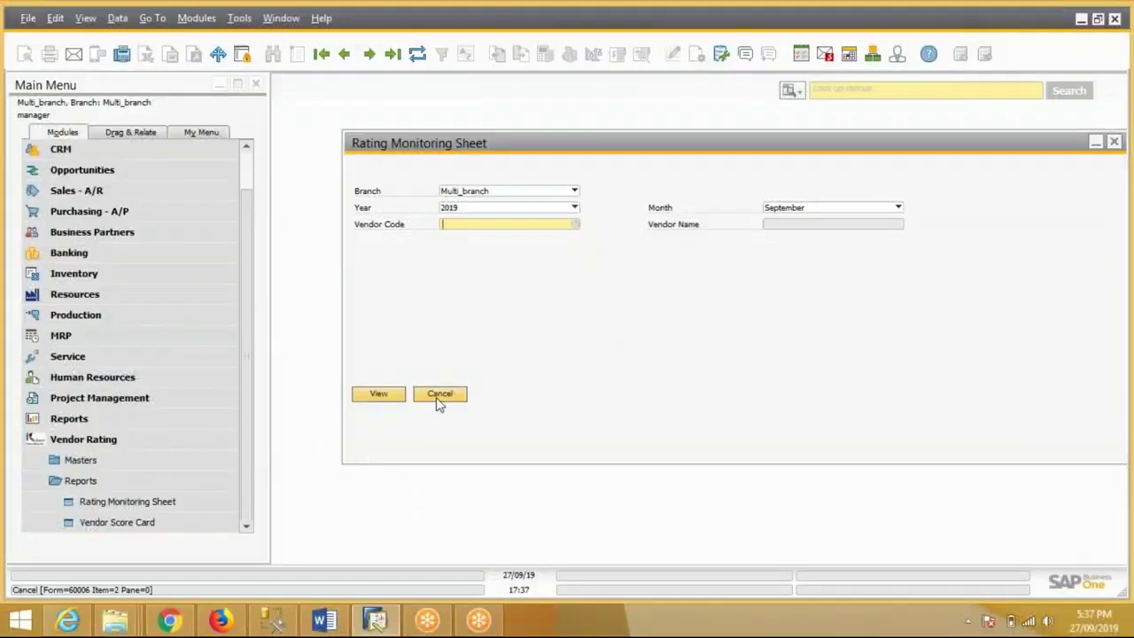
{"action": "left_click", "coordinate": [436, 396]}
Open the Vendor Score Card report and set the branch to Multi_branch and the month to September.
{"action": "left_click", "coordinate": [135, 524]}
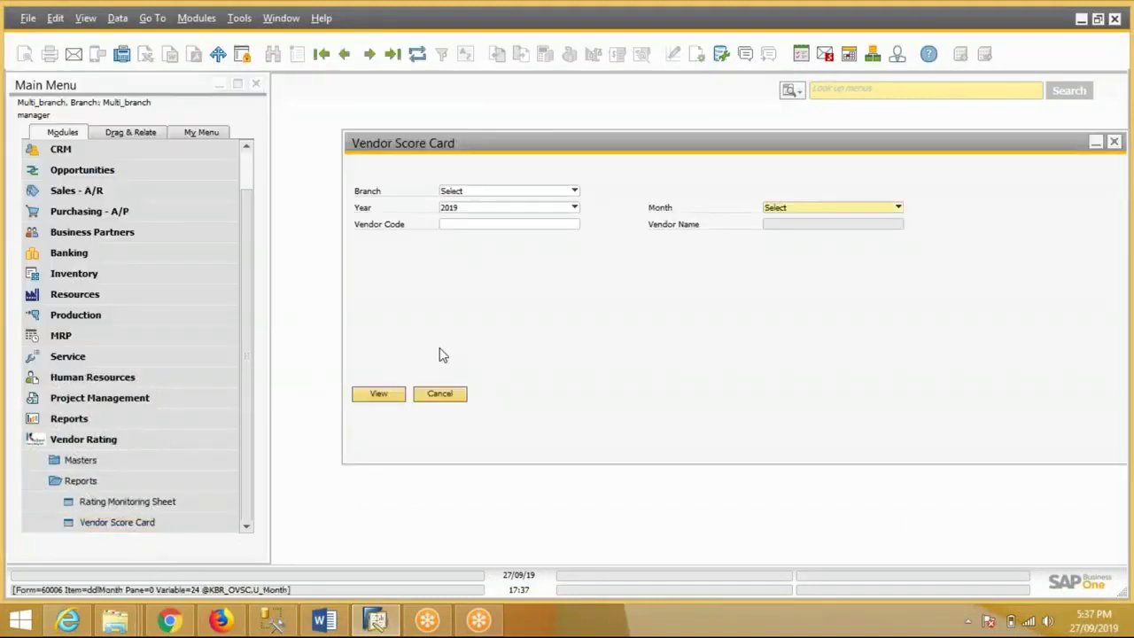
{"action": "left_click", "coordinate": [534, 191]}
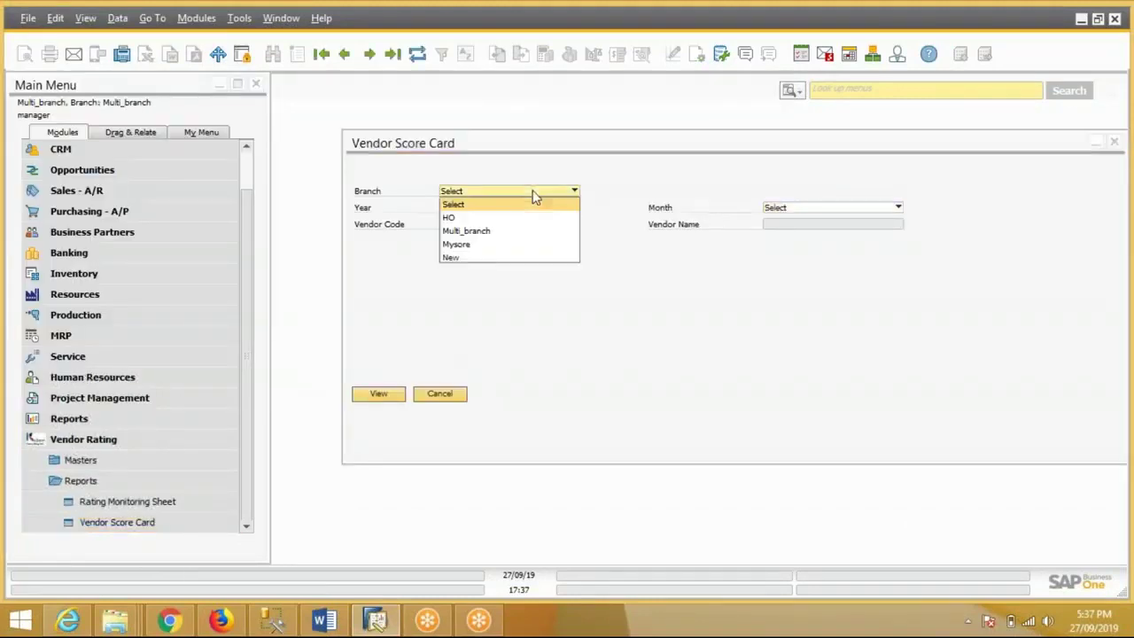
{"action": "left_click", "coordinate": [501, 232]}
{"action": "left_click", "coordinate": [815, 210]}
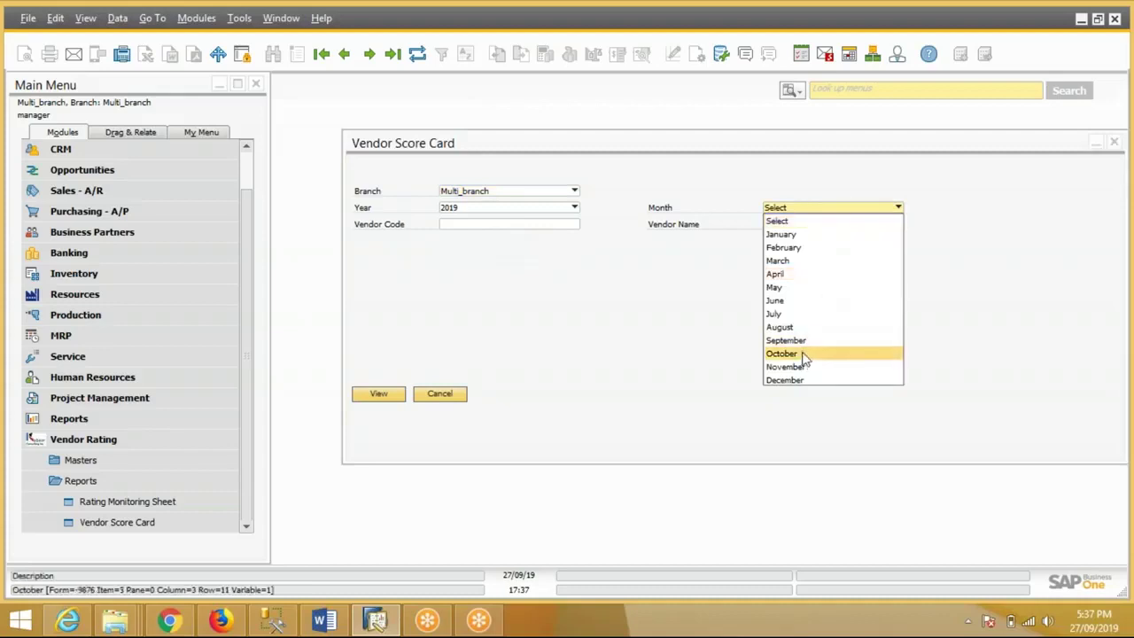
{"action": "left_click", "coordinate": [803, 340]}
Choose Vijay Enterprises from the business partner list as the vendor and generate the Vendor Score Card report.
{"action": "left_click", "coordinate": [565, 227]}
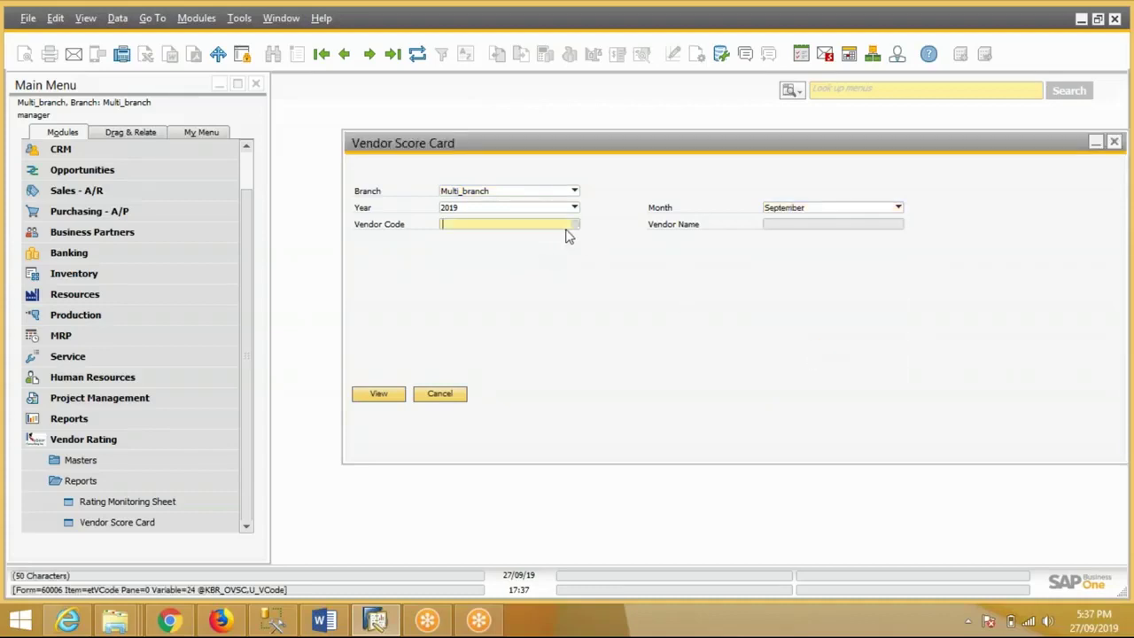
{"action": "left_click", "coordinate": [575, 225]}
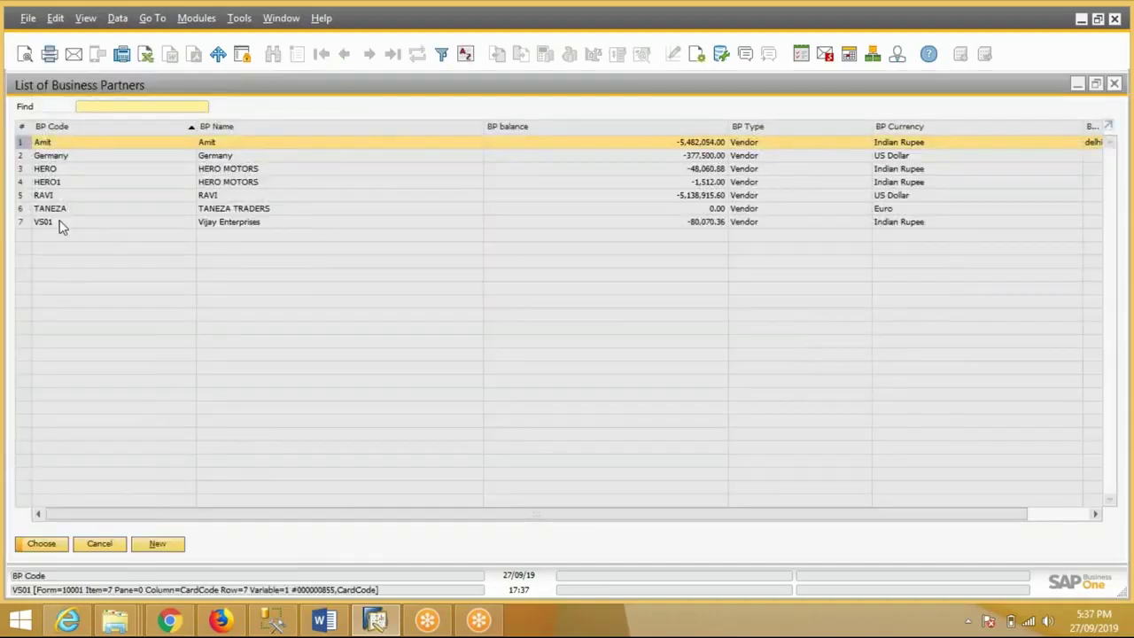
{"action": "double_click", "coordinate": [58, 224]}
{"action": "left_click", "coordinate": [381, 395]}
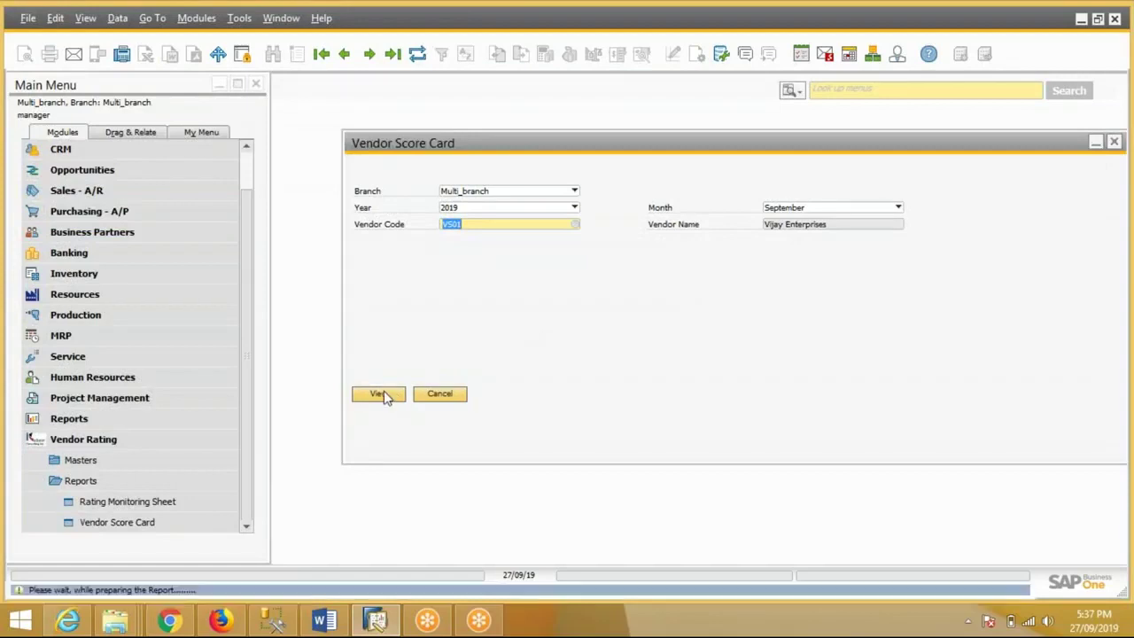